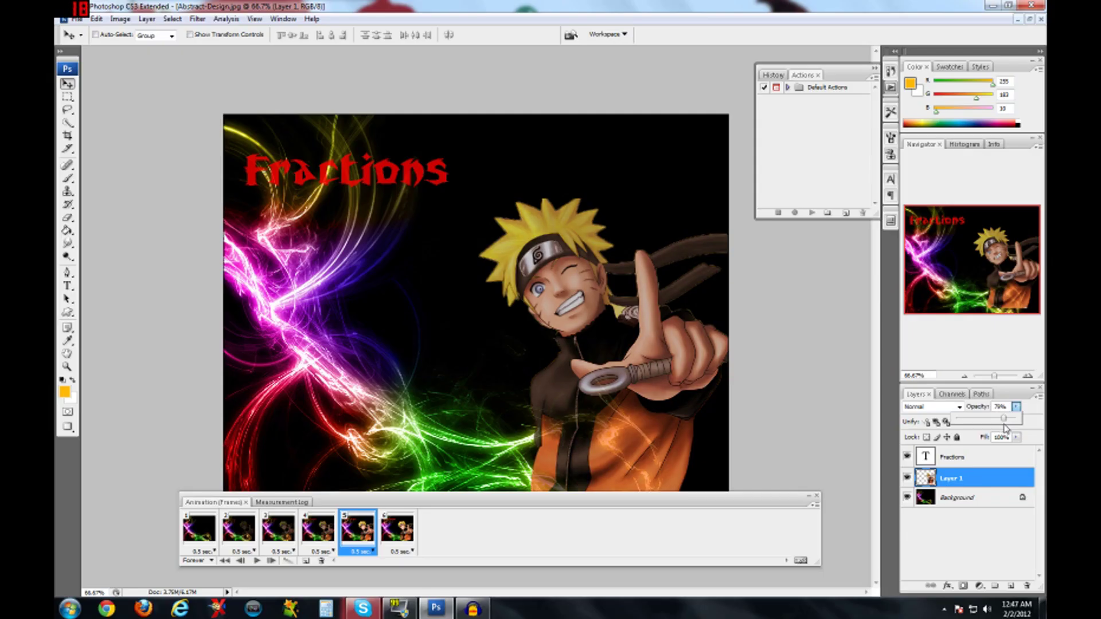
# - Play the six-frame fade-in from frame 1, stop it on frame 6, and pick the Brush tool
pyautogui.click(1015, 417)
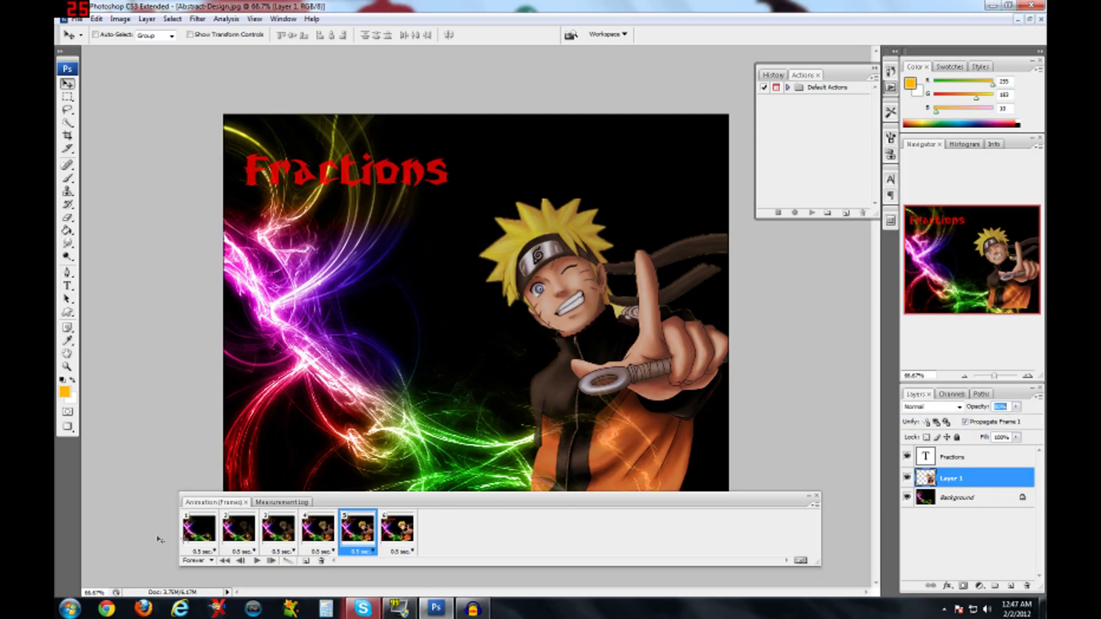
pyautogui.click(225, 561)
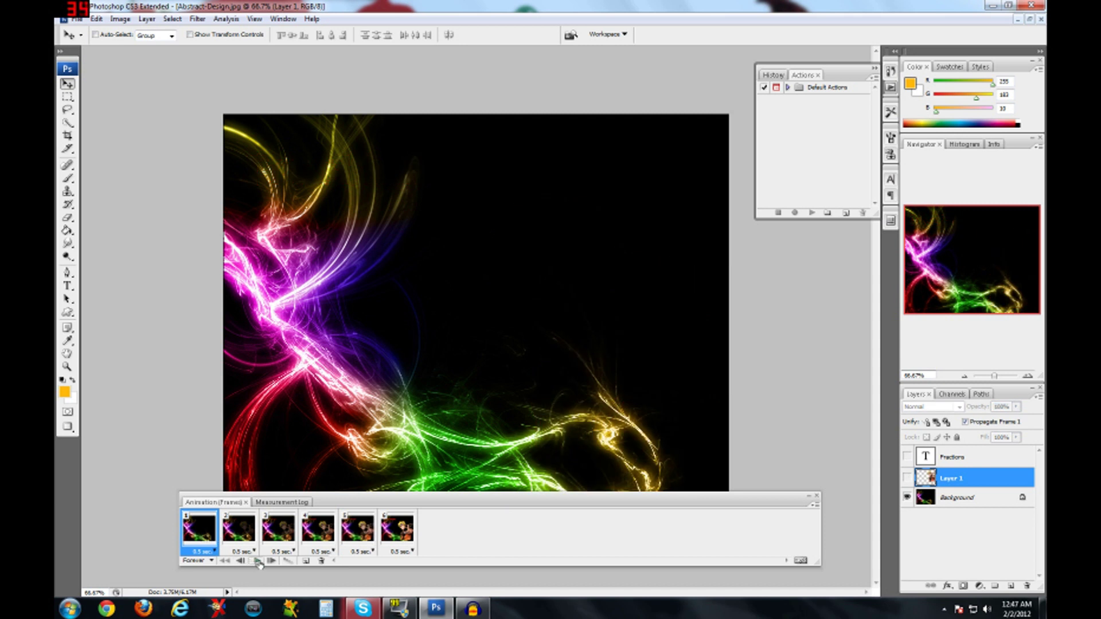
pyautogui.click(890, 90)
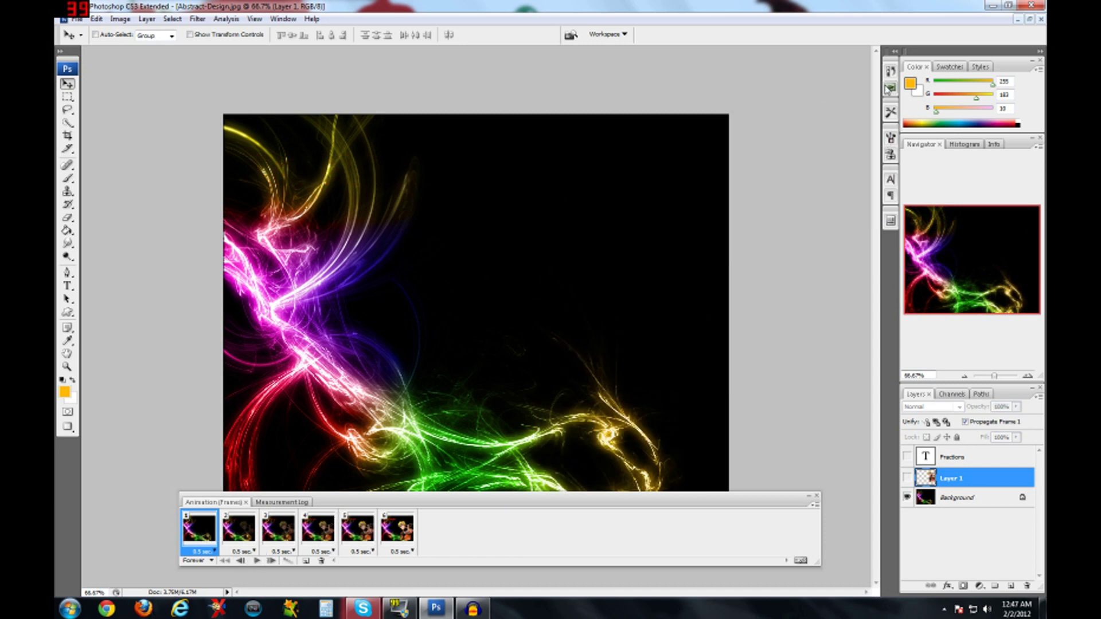
pyautogui.click(257, 562)
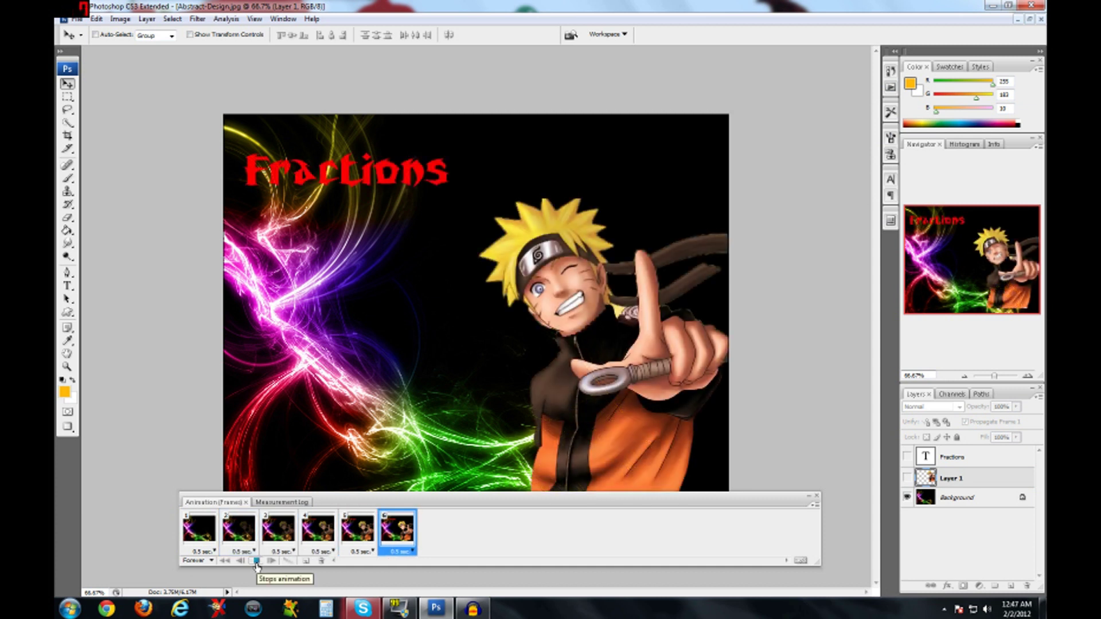
pyautogui.click(256, 562)
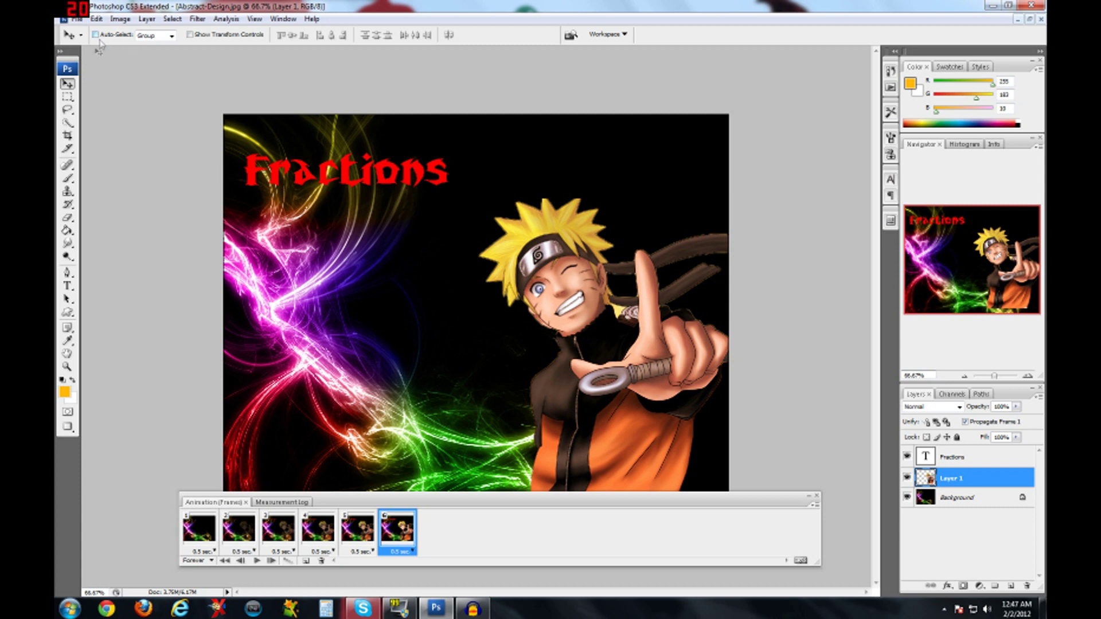
pyautogui.click(67, 179)
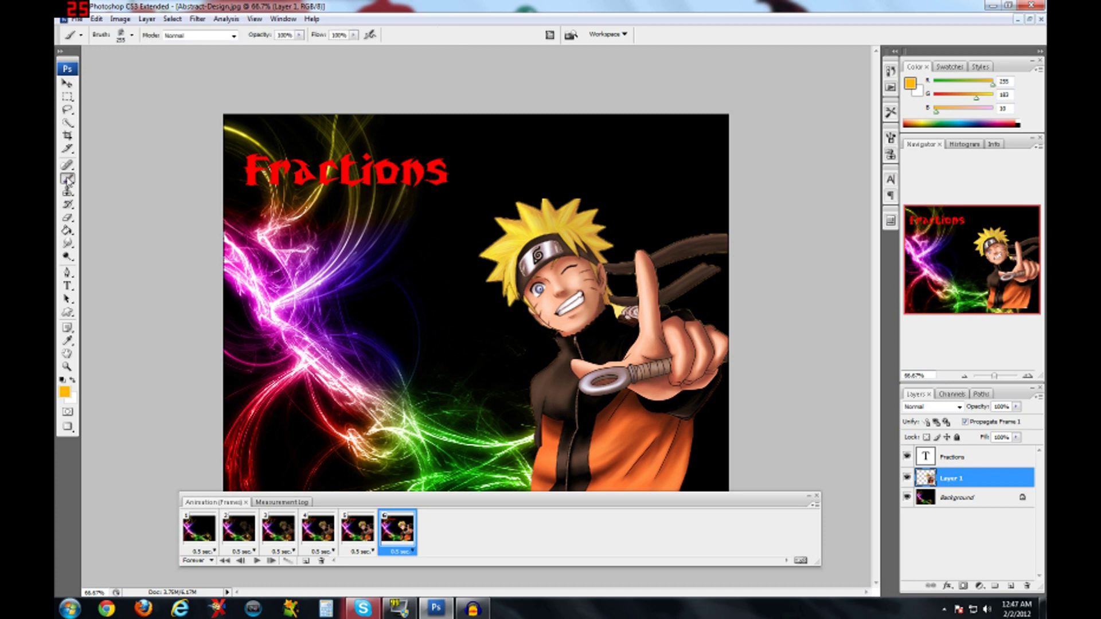
# - Set the brush to a 255 px diameter with Pin Light blending mode
pyautogui.click(131, 35)
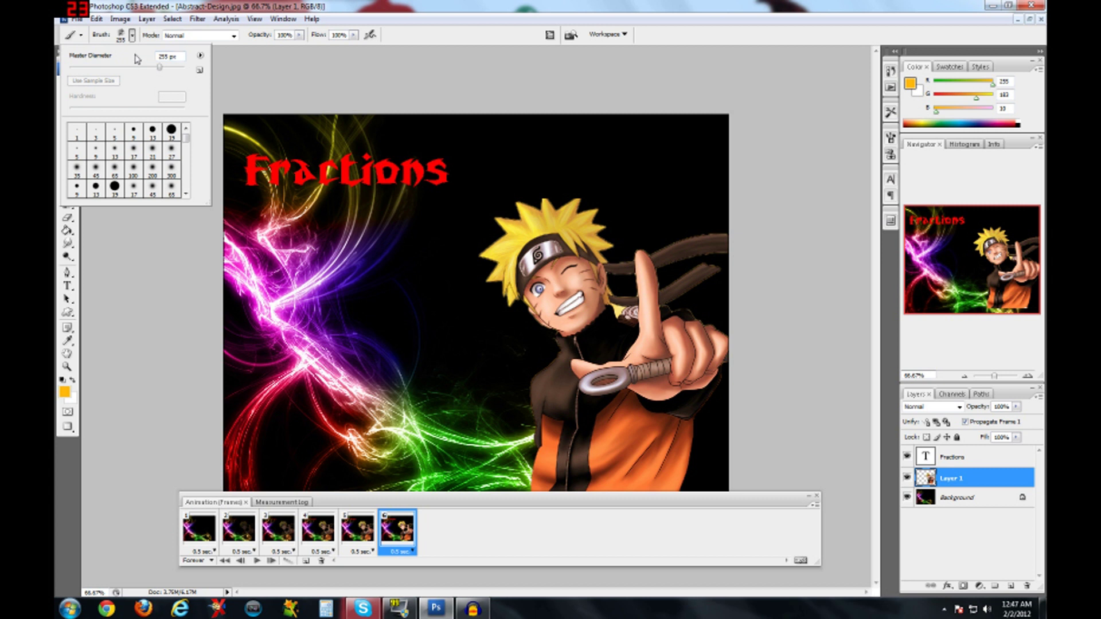
pyautogui.hotkey('alt', 'shift', 'z')
pyautogui.click(132, 35)
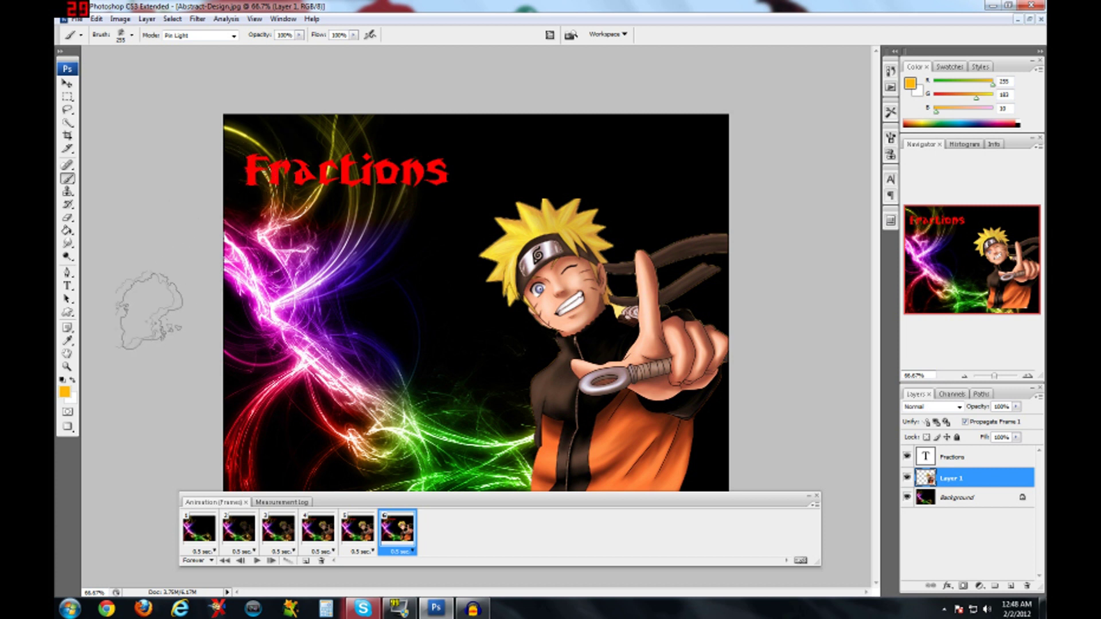
# - Set the foreground colour to blue (R10 G45 B255) and paint it behind the Fractions title
pyautogui.click(66, 392)
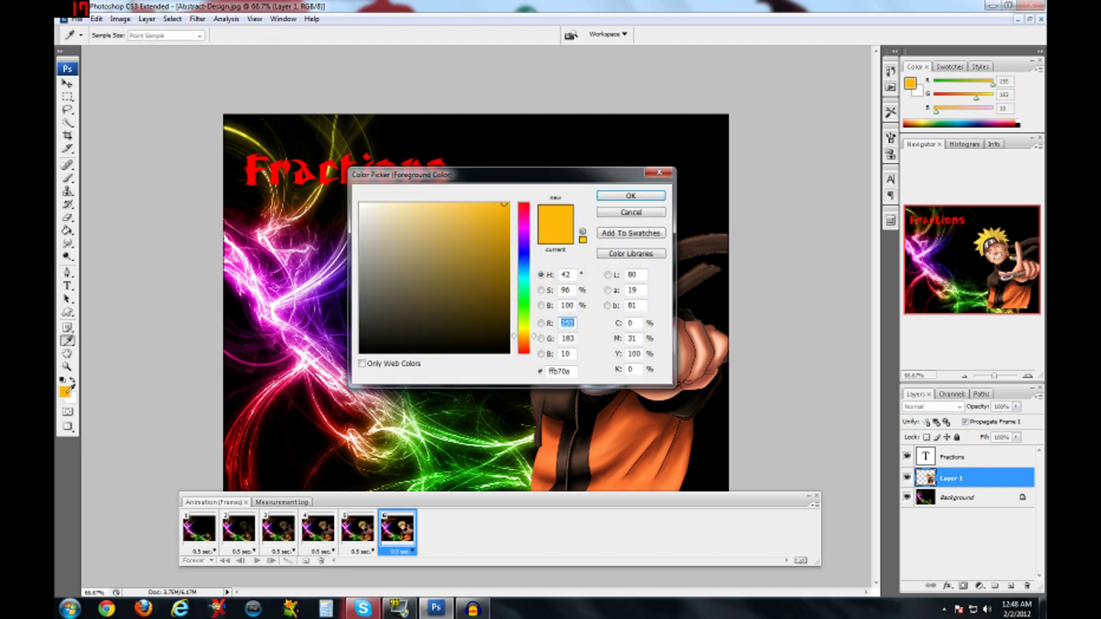
pyautogui.moveTo(529, 275)
pyautogui.mouseDown()
pyautogui.moveTo(529, 245)
pyautogui.moveTo(529, 257)
pyautogui.mouseUp()
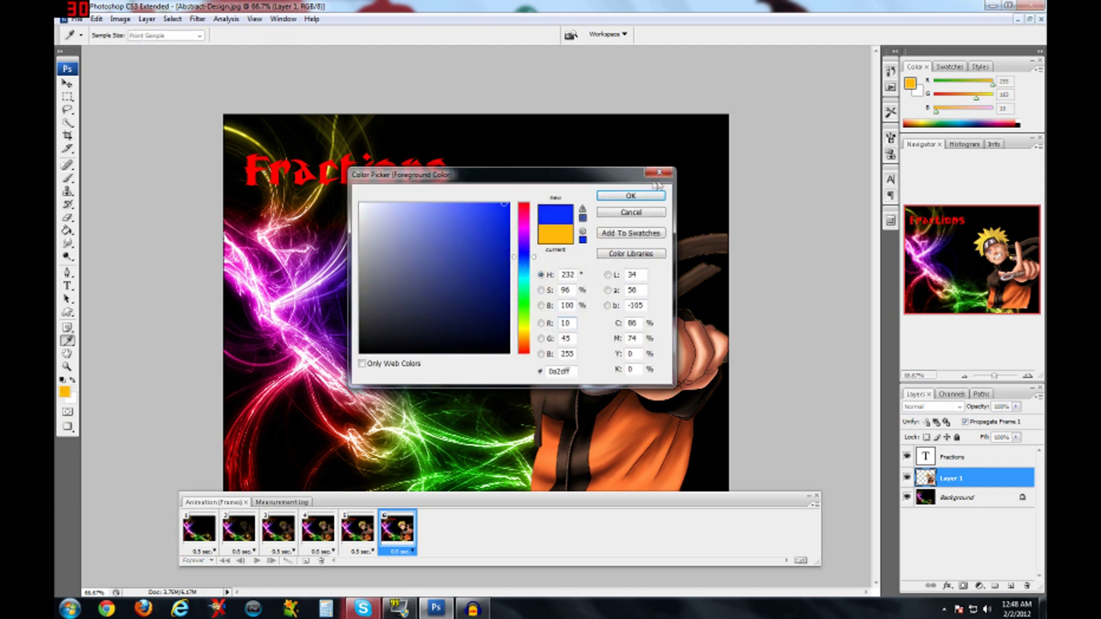
pyautogui.click(631, 195)
pyautogui.moveTo(224, 185)
pyautogui.mouseDown()
pyautogui.moveTo(266, 151)
pyautogui.moveTo(332, 172)
pyautogui.moveTo(439, 166)
pyautogui.mouseUp()
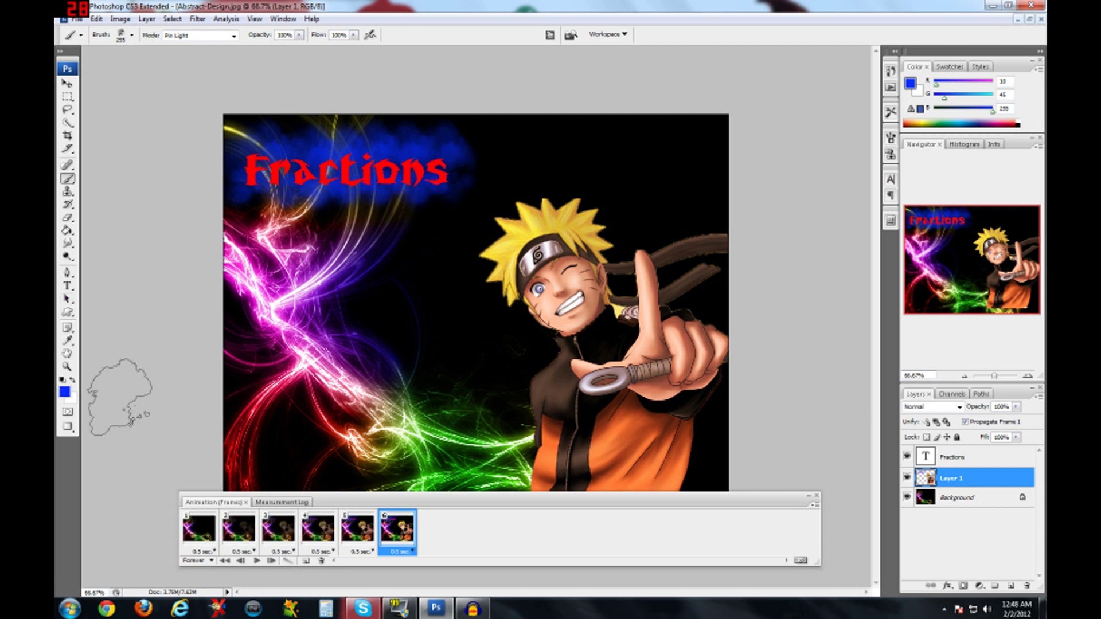
# - Step through animation frames 1 to 6 one by one
pyautogui.click(202, 522)
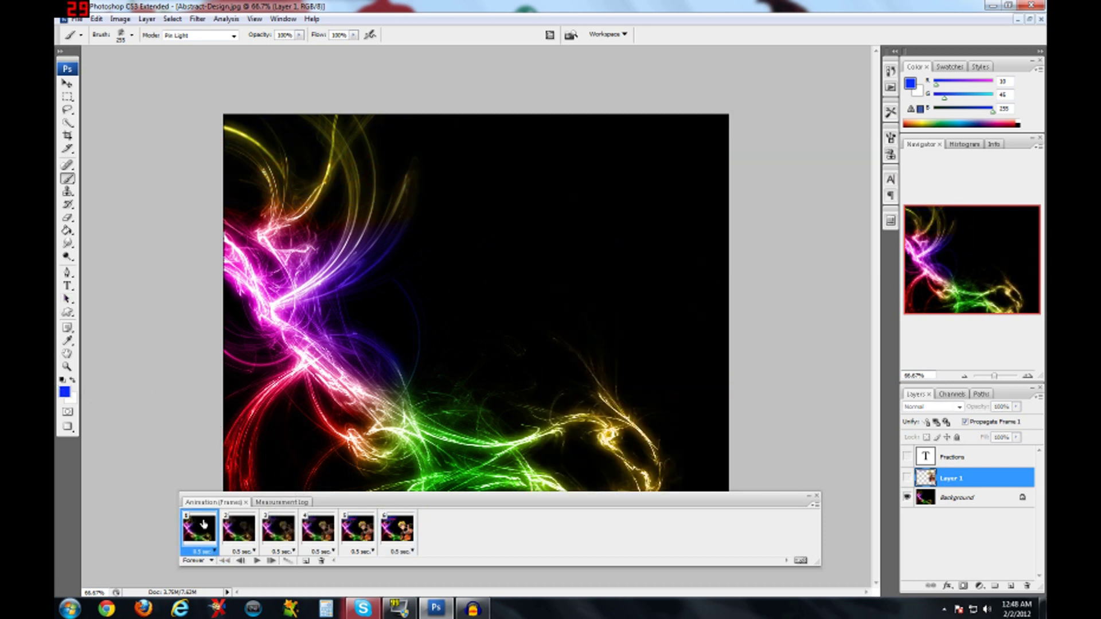
pyautogui.click(237, 528)
pyautogui.click(278, 528)
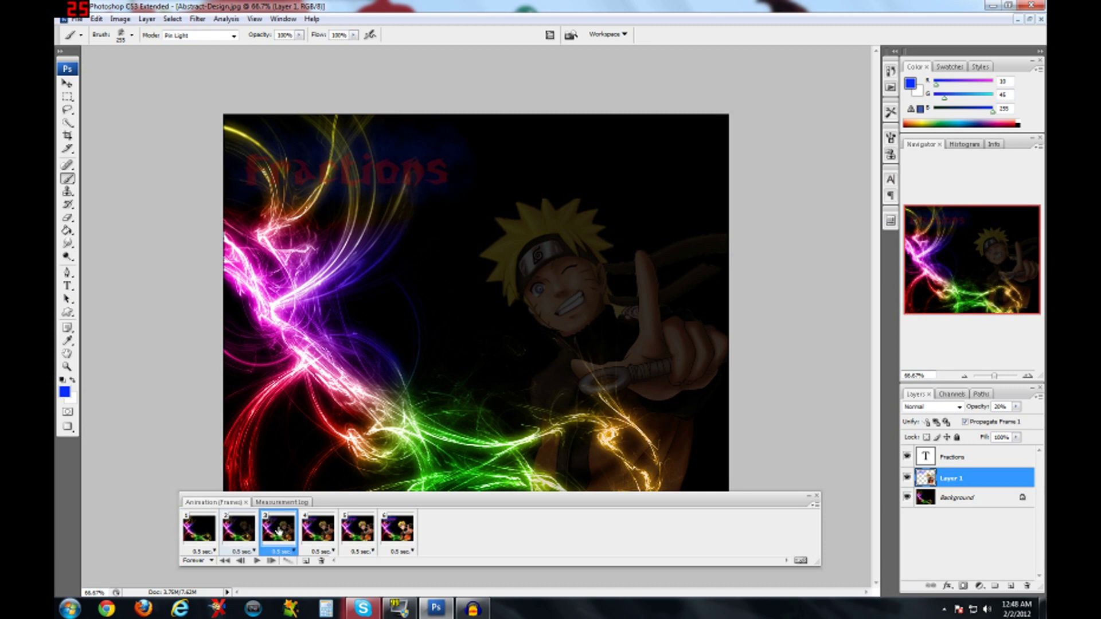
pyautogui.click(318, 532)
pyautogui.click(358, 530)
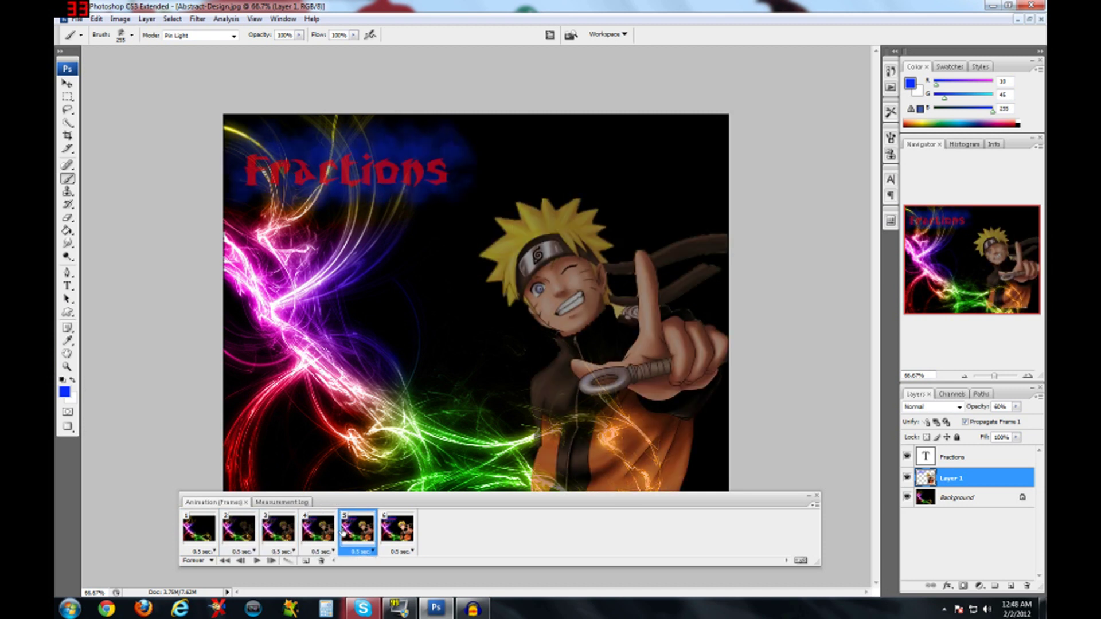
pyautogui.click(395, 535)
# - Review the frames again, from the empty first frame up to full opacity on frame 6
pyautogui.click(242, 538)
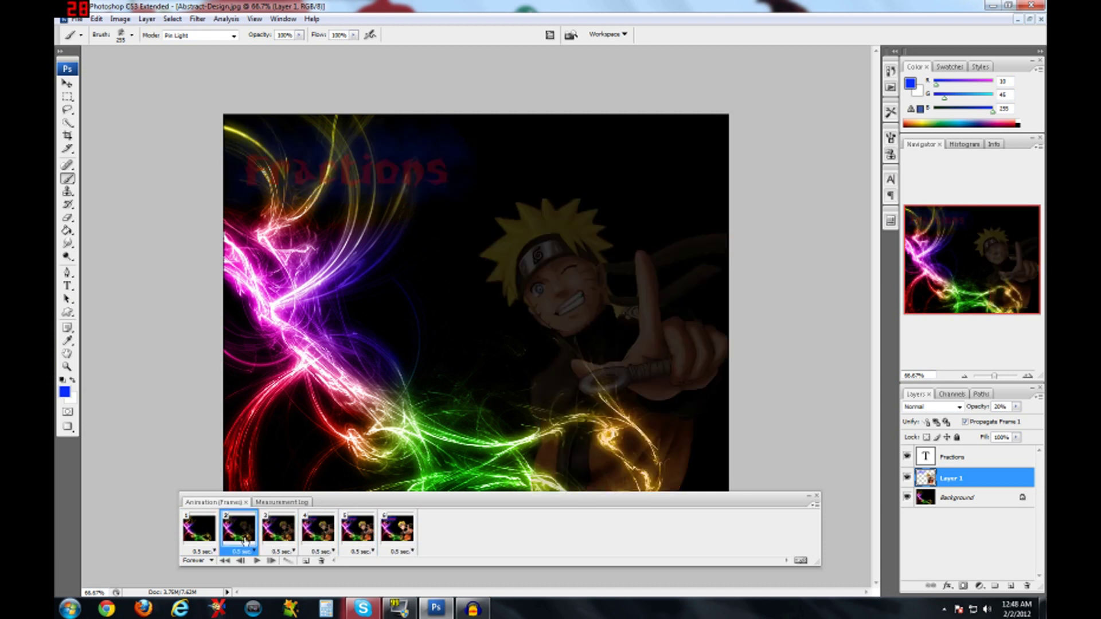
pyautogui.click(193, 541)
pyautogui.click(243, 539)
pyautogui.click(281, 538)
pyautogui.click(321, 538)
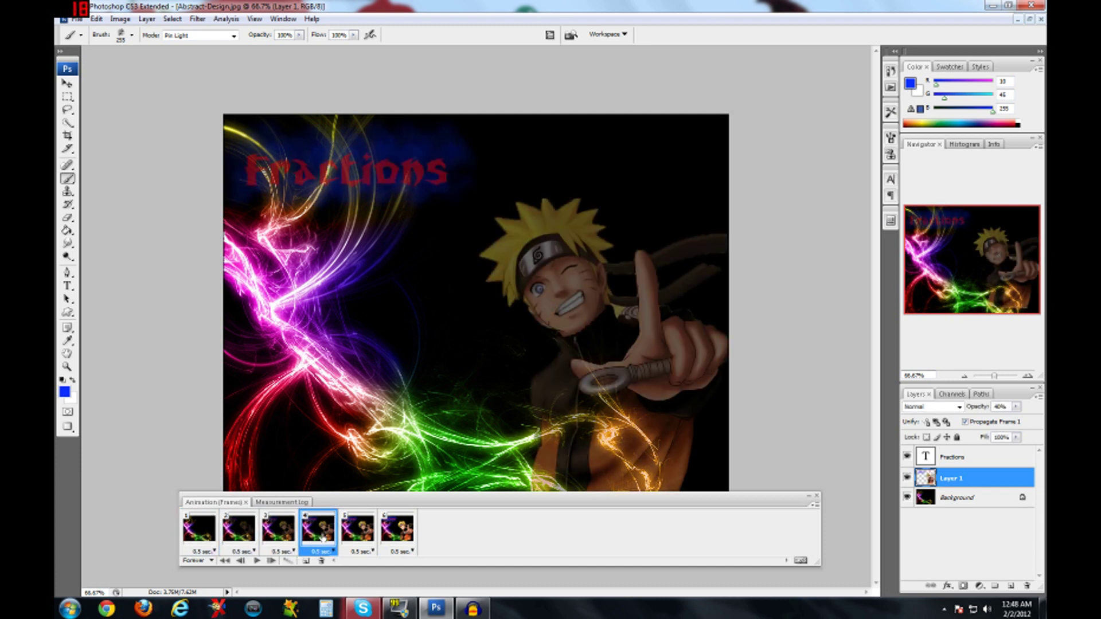
pyautogui.click(362, 538)
pyautogui.click(397, 536)
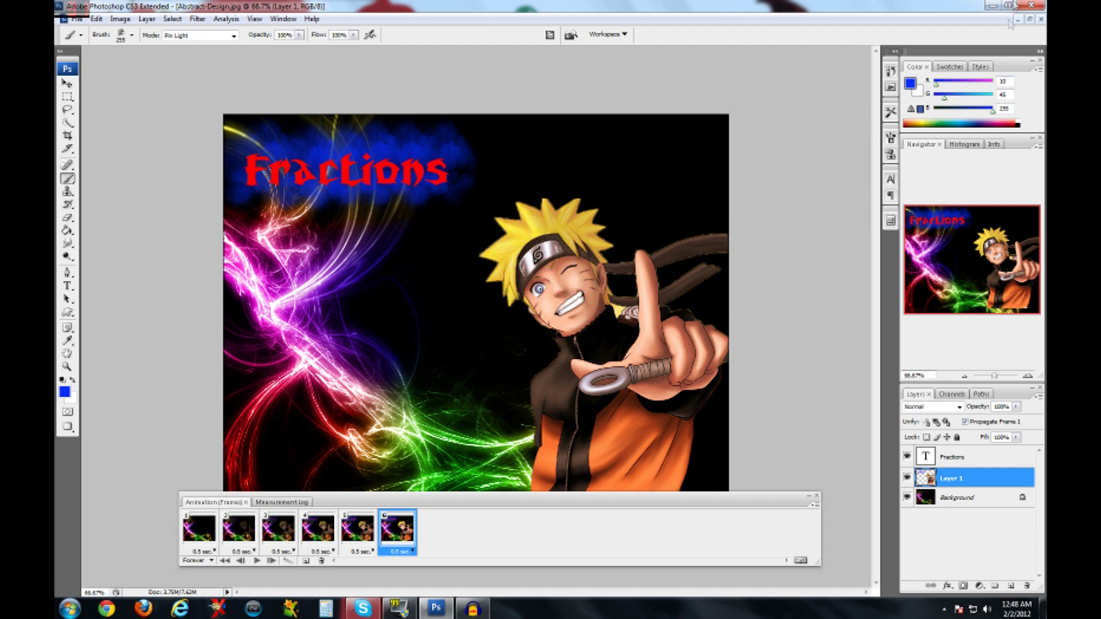
# - Close Abstract-Design.jpg without saving and save the Naruto document while quitting Photoshop
pyautogui.click(1030, 5)
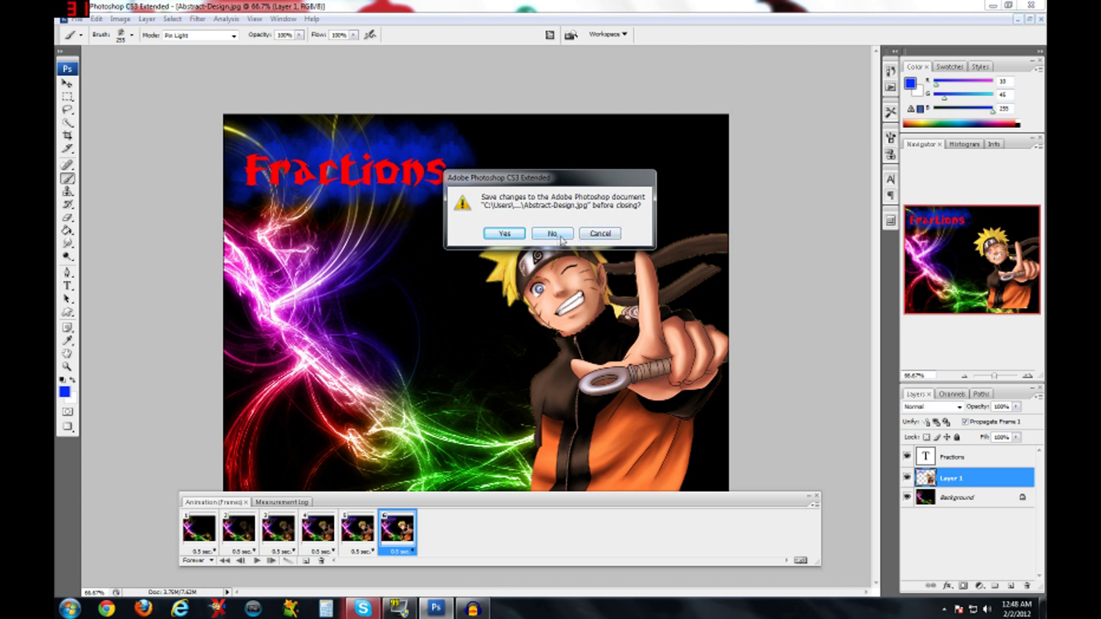
pyautogui.click(541, 236)
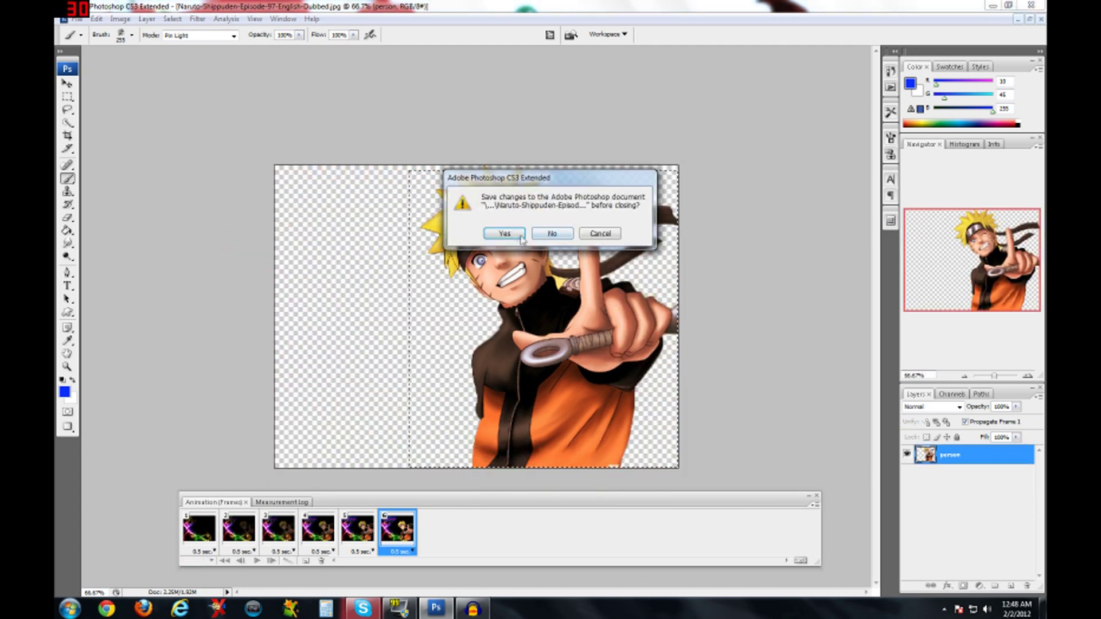
pyautogui.click(551, 233)
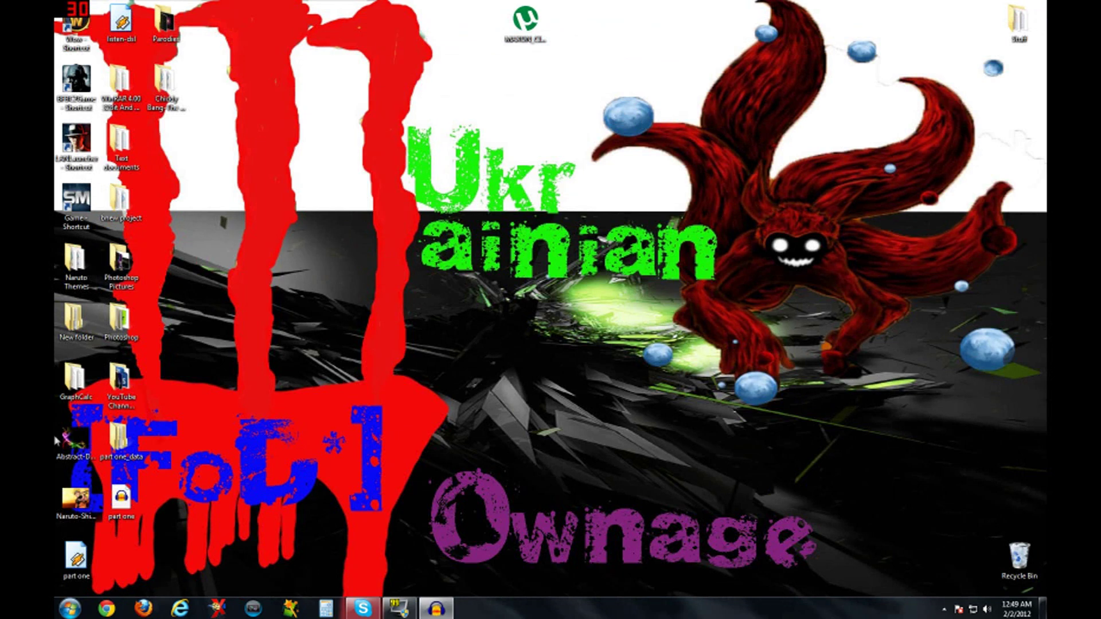
# - Open gingy19 from the desktop Photoshop folder by typing 'gi' to jump to it
pyautogui.doubleClick(121, 320)
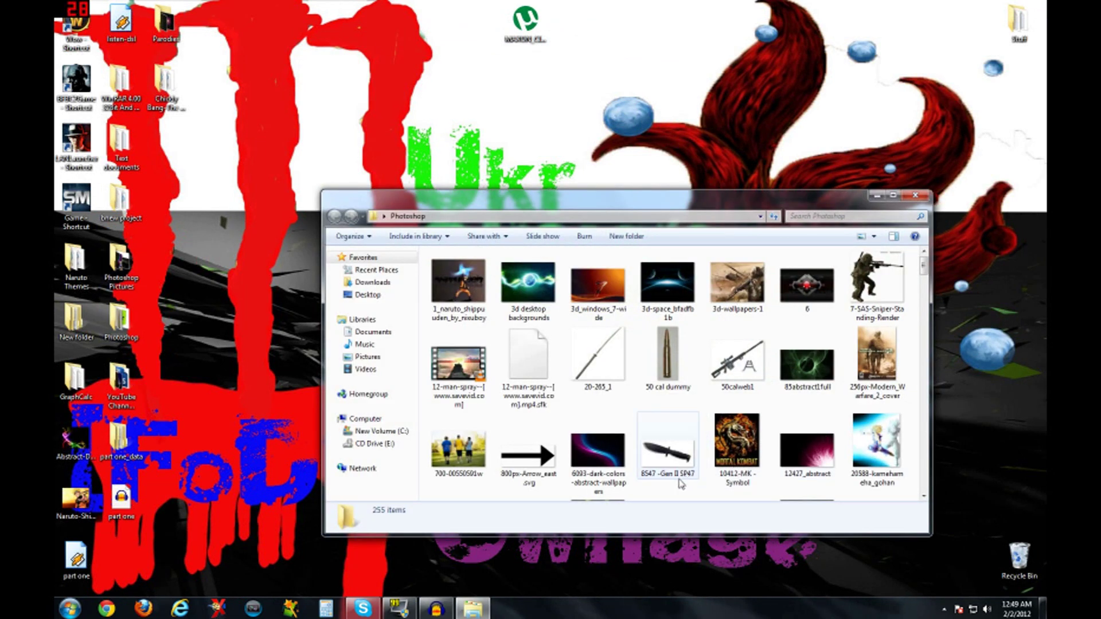
pyautogui.write('gi')
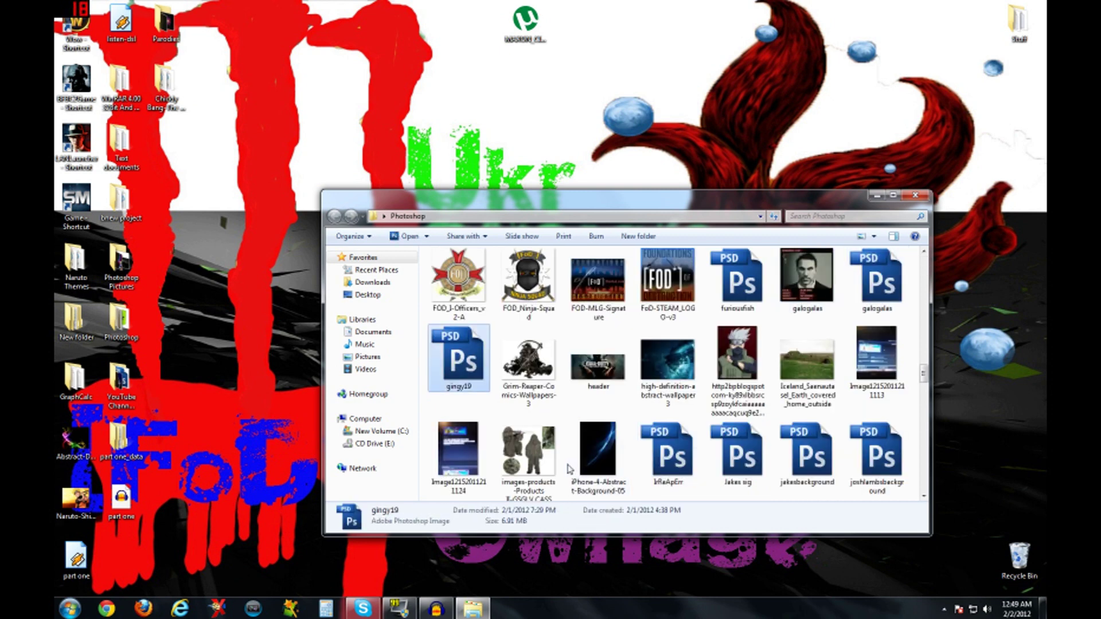
pyautogui.press('Return')
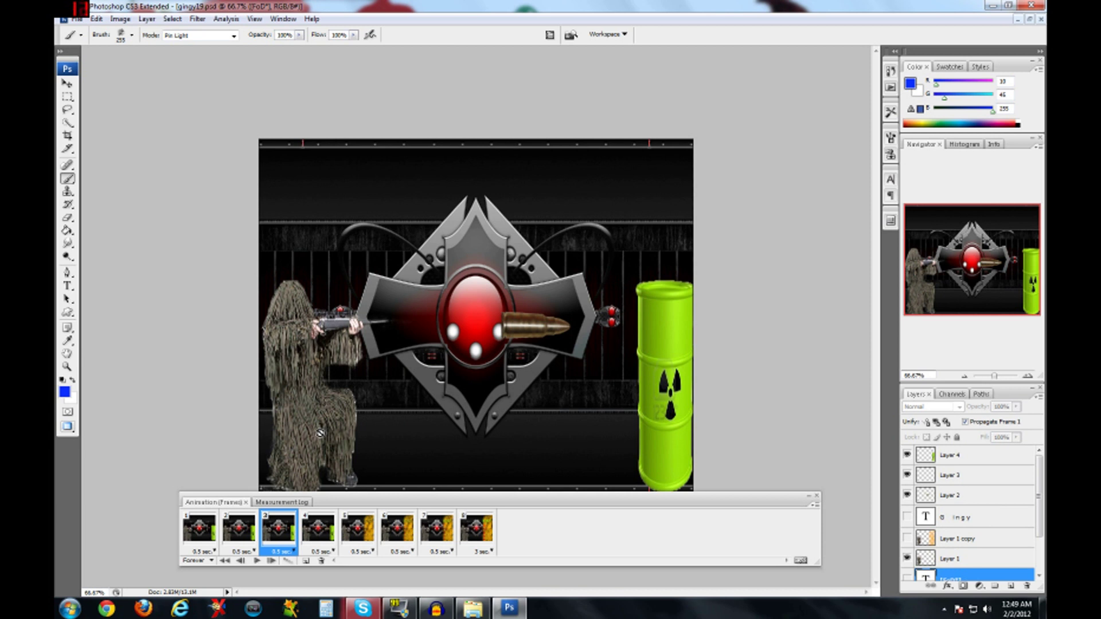
# - With frame 1 and Layer 0 selected, play the eight-frame animation and stop it
pyautogui.click(205, 535)
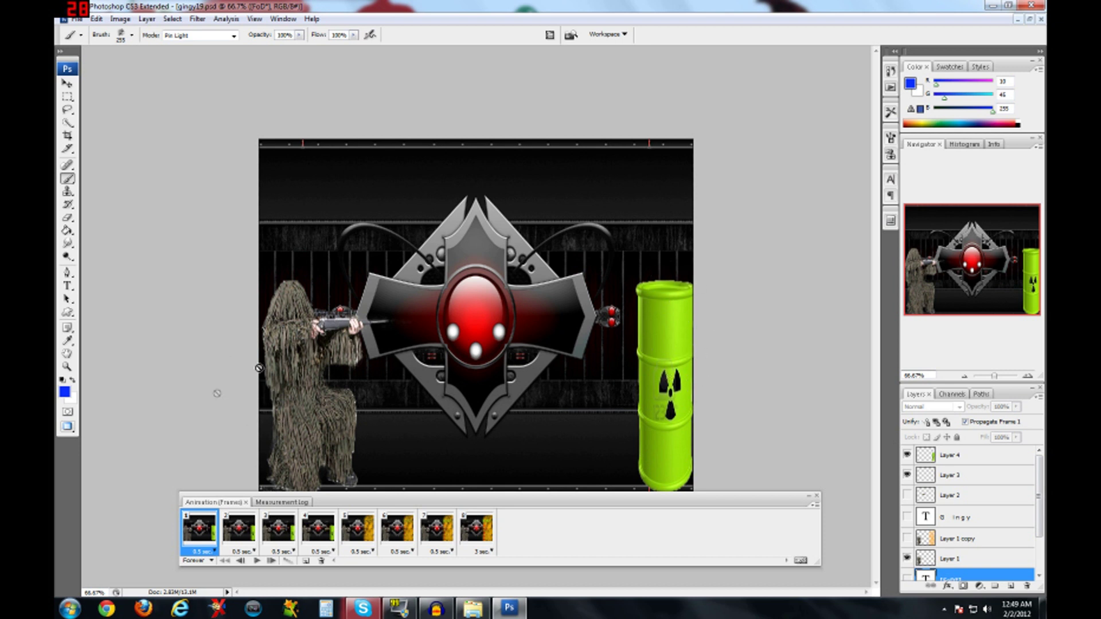
pyautogui.moveTo(1039, 500); pyautogui.dragTo(1037, 566)
pyautogui.click(951, 572)
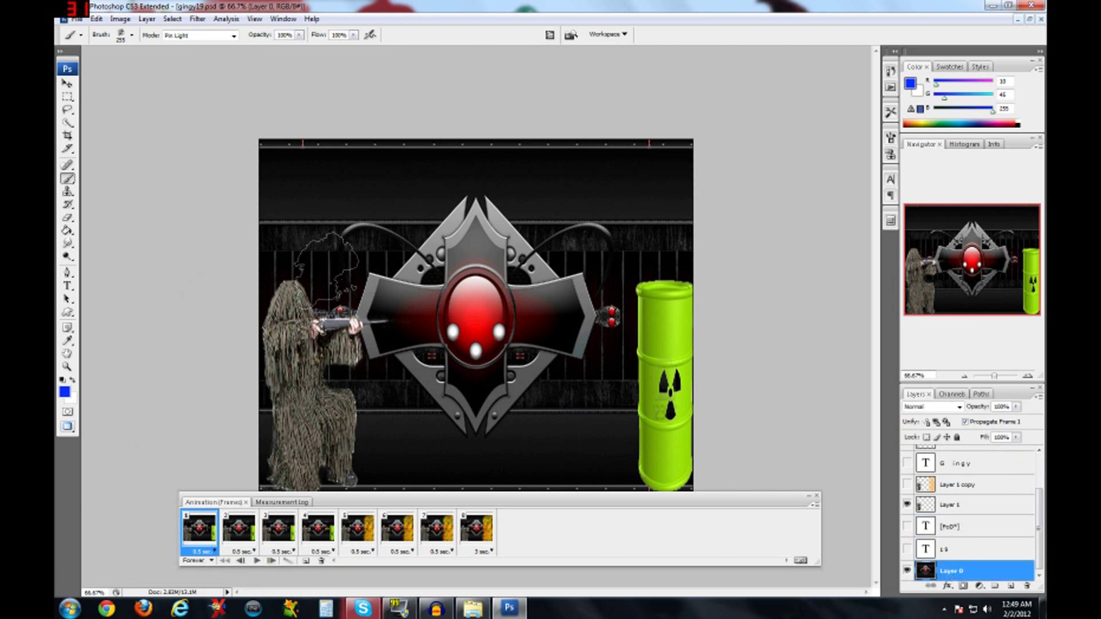
pyautogui.click(257, 562)
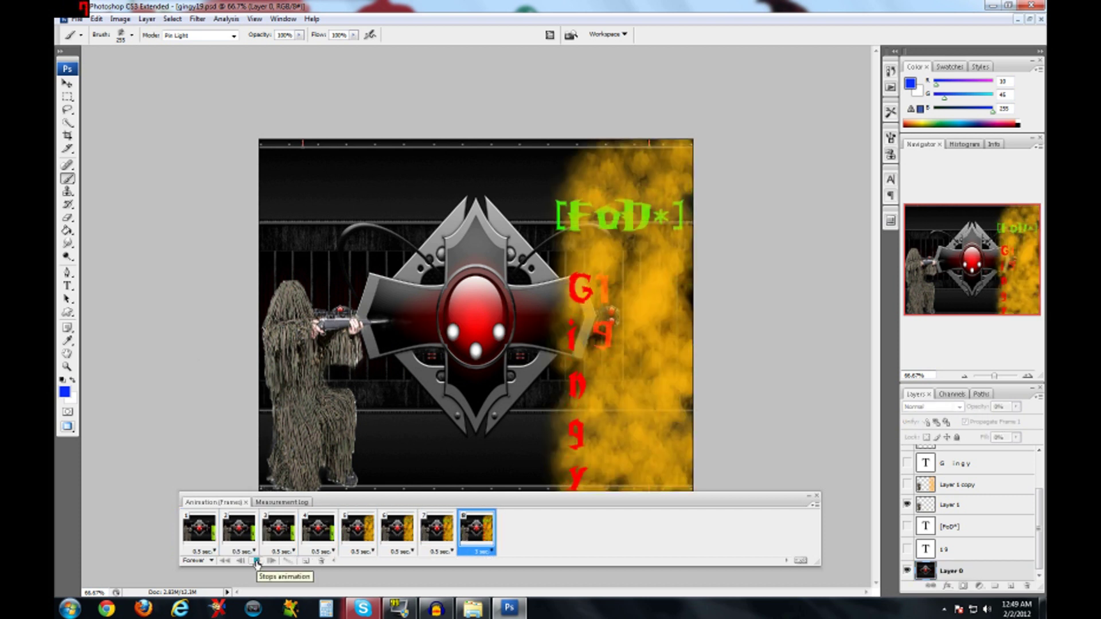
pyautogui.click(257, 562)
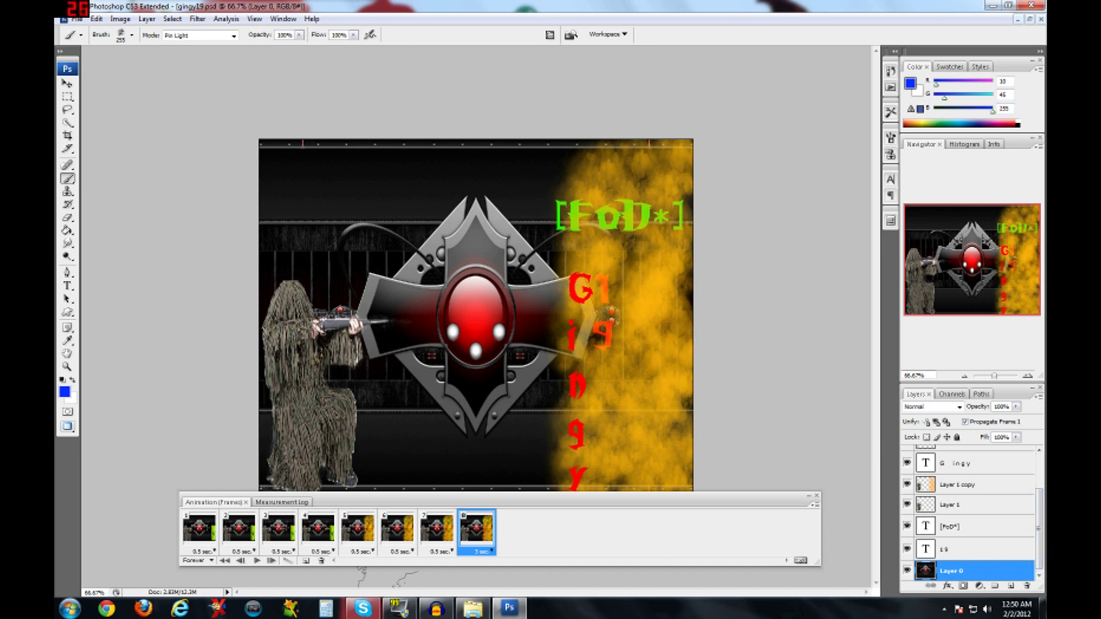
# - Hide and reshow the [FoD*] text layer, then minimize the audio recorder
pyautogui.click(907, 527)
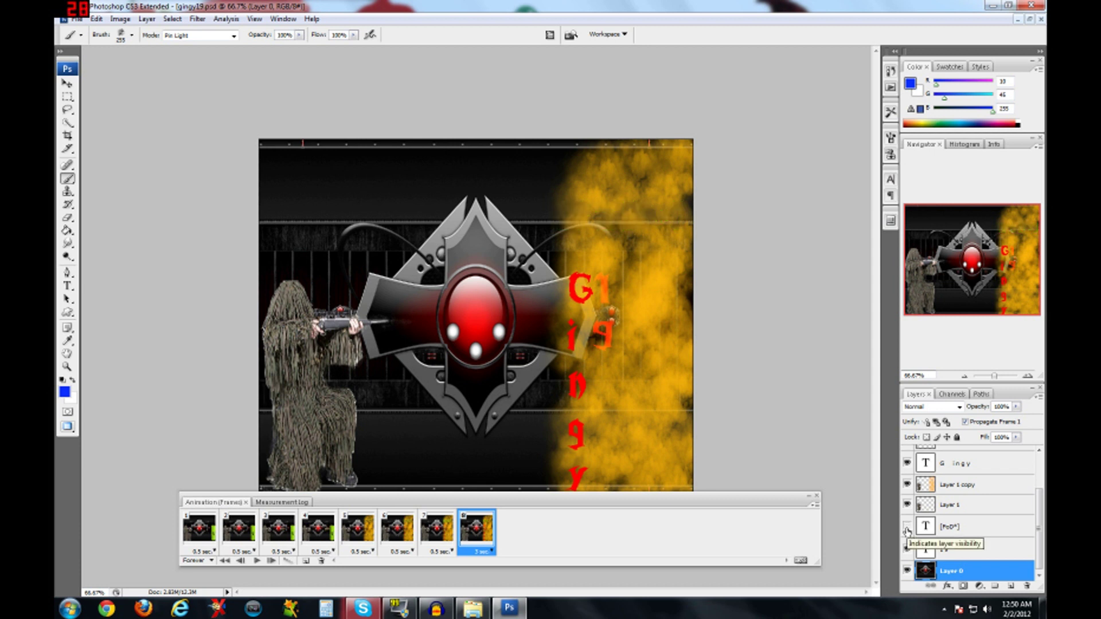
pyautogui.click(907, 527)
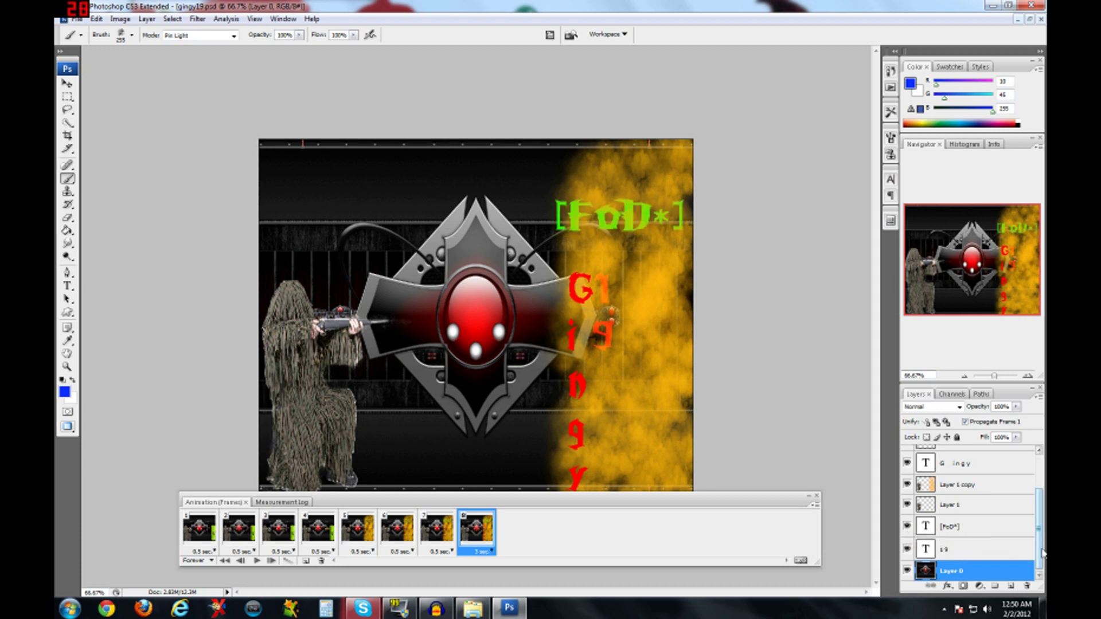
pyautogui.moveTo(1041, 555); pyautogui.dragTo(1025, 573)
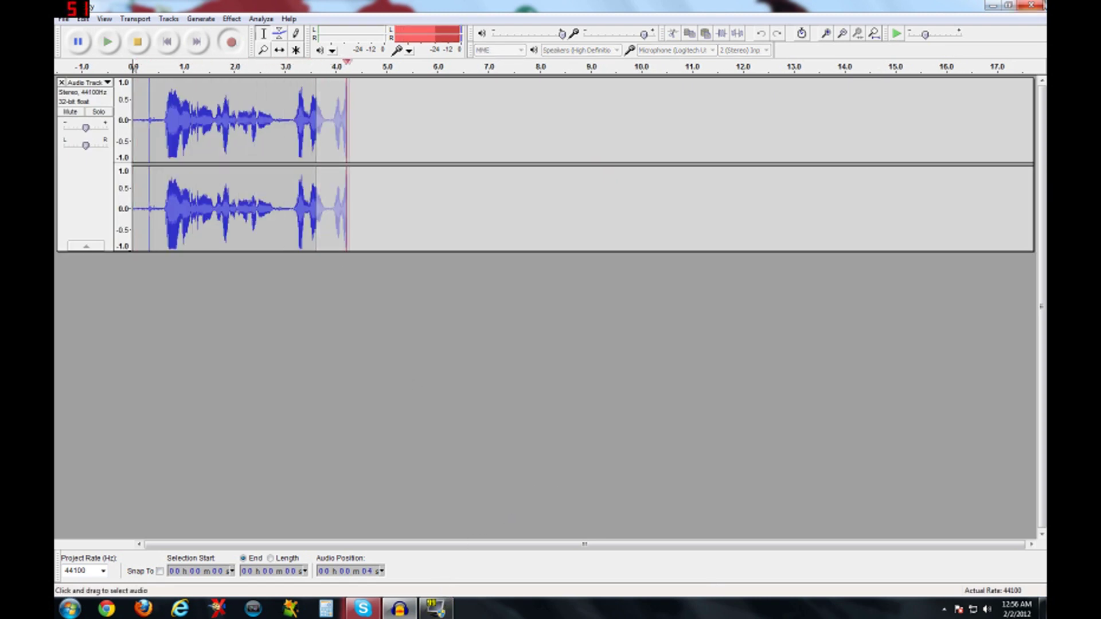
pyautogui.click(993, 5)
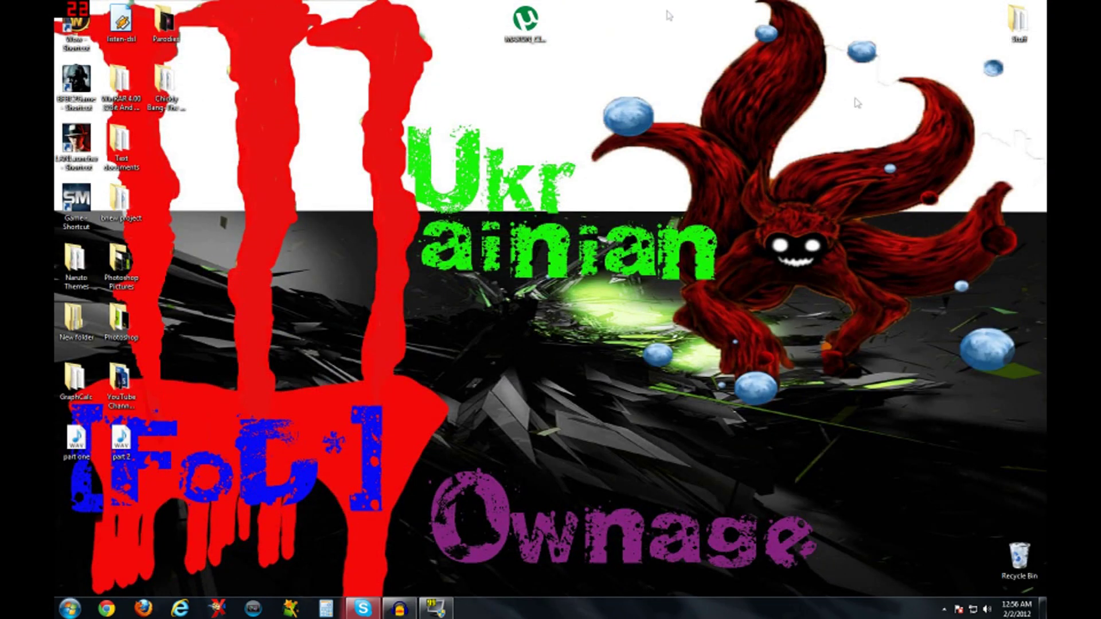
# - Reopen gingy19.psd from the desktop Photoshop folder, selecting it with the arrow keys
pyautogui.click(69, 608)
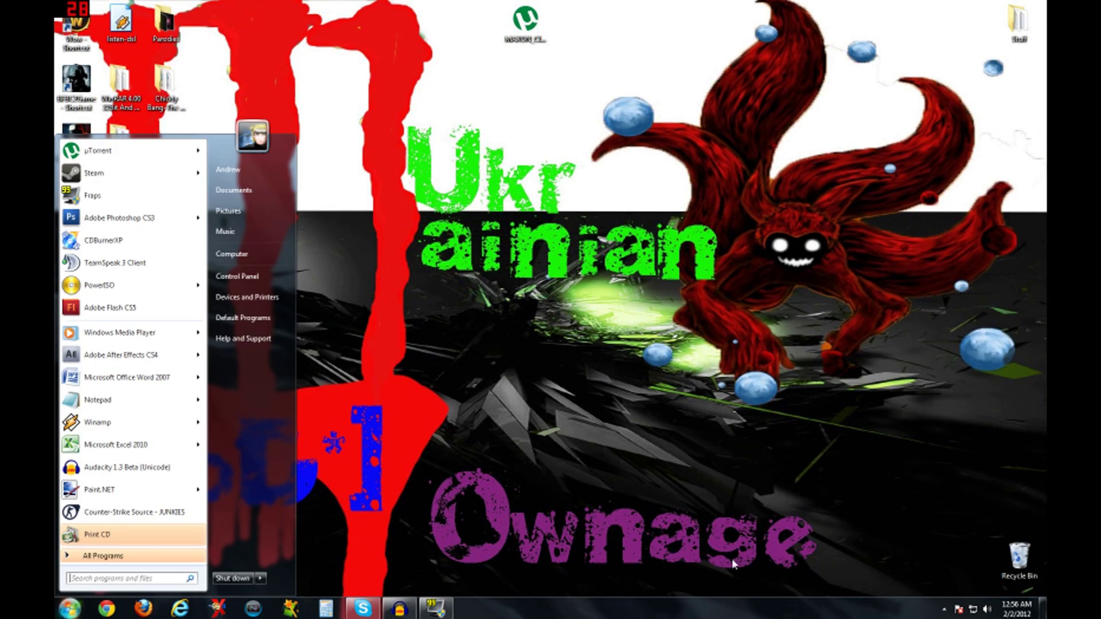
pyautogui.click(70, 607)
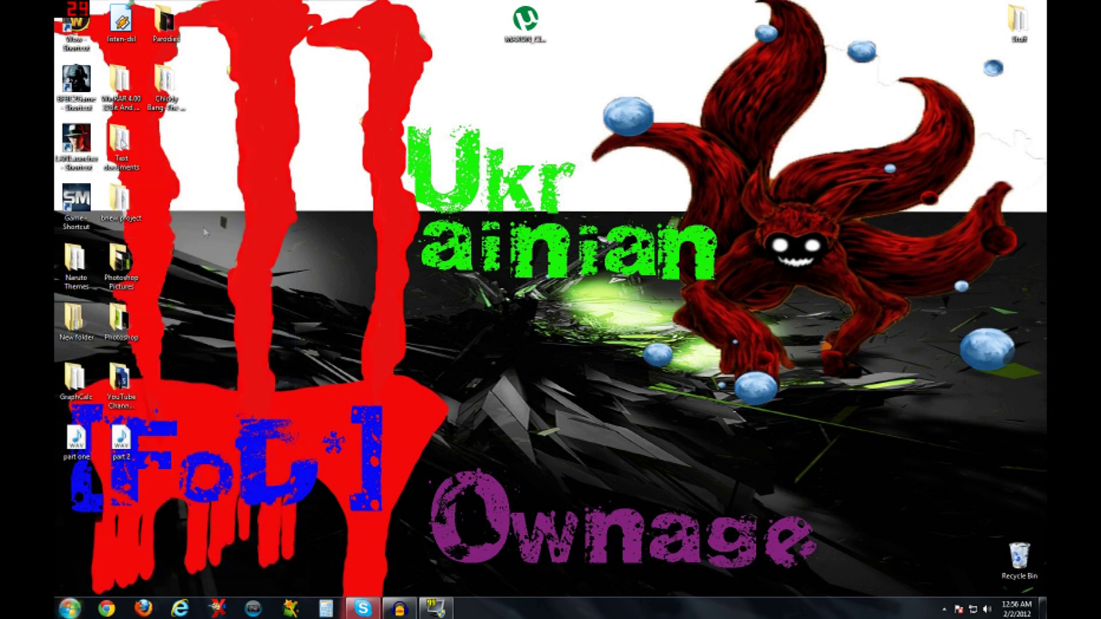
pyautogui.doubleClick(123, 321)
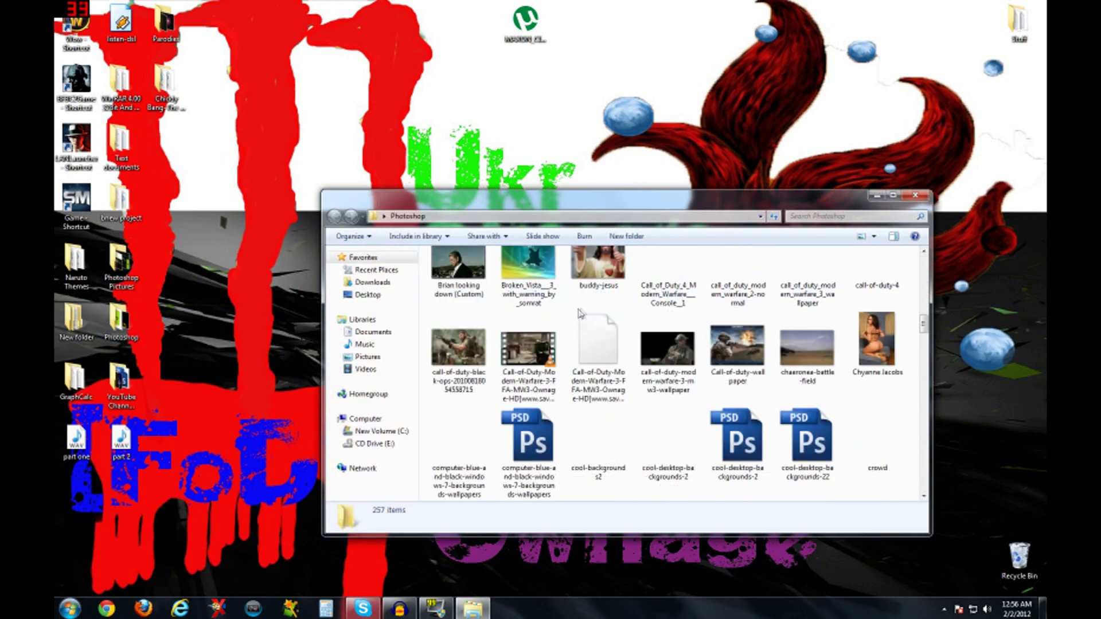
pyautogui.scroll(-10, 574, 367)
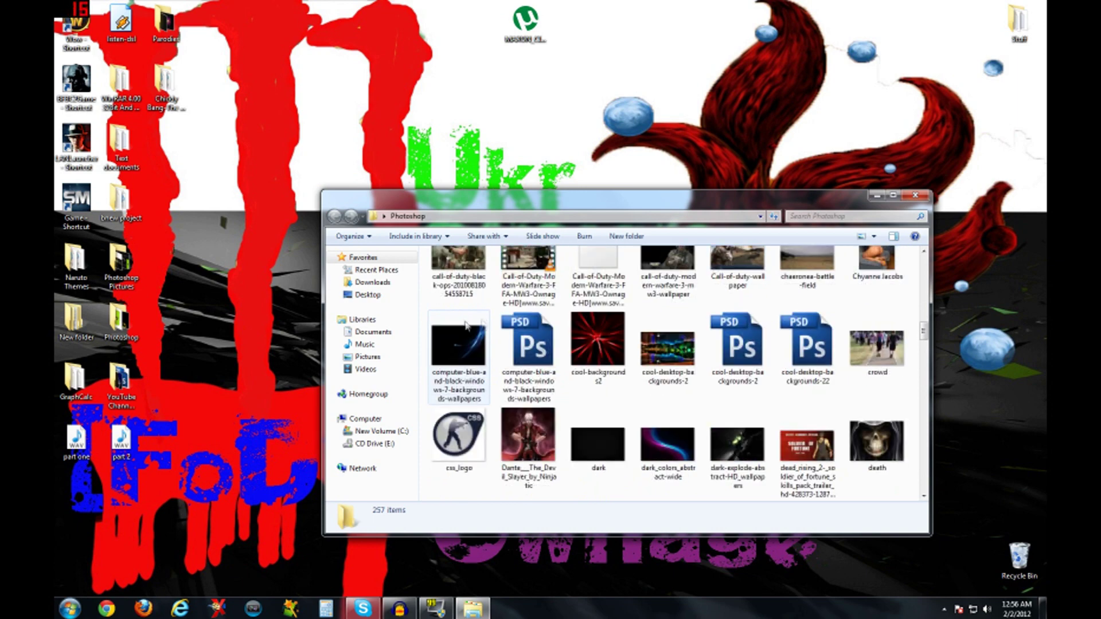
pyautogui.scroll(-3, 688, 376)
pyautogui.scroll(-10, 688, 375)
pyautogui.click(876, 278)
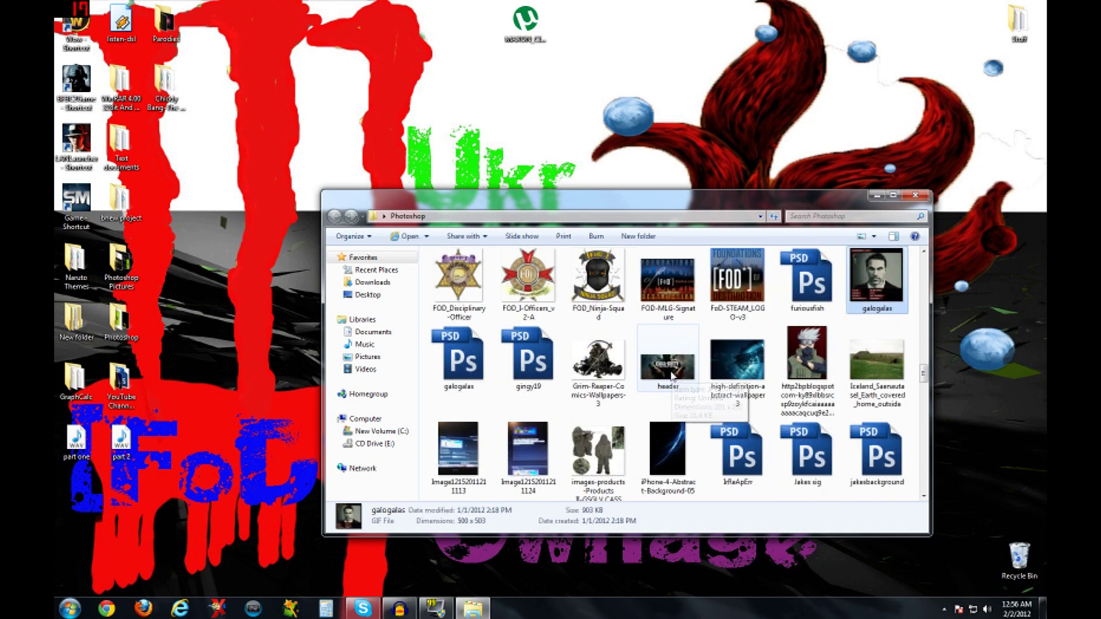
pyautogui.press('Right')
pyautogui.press('Right')
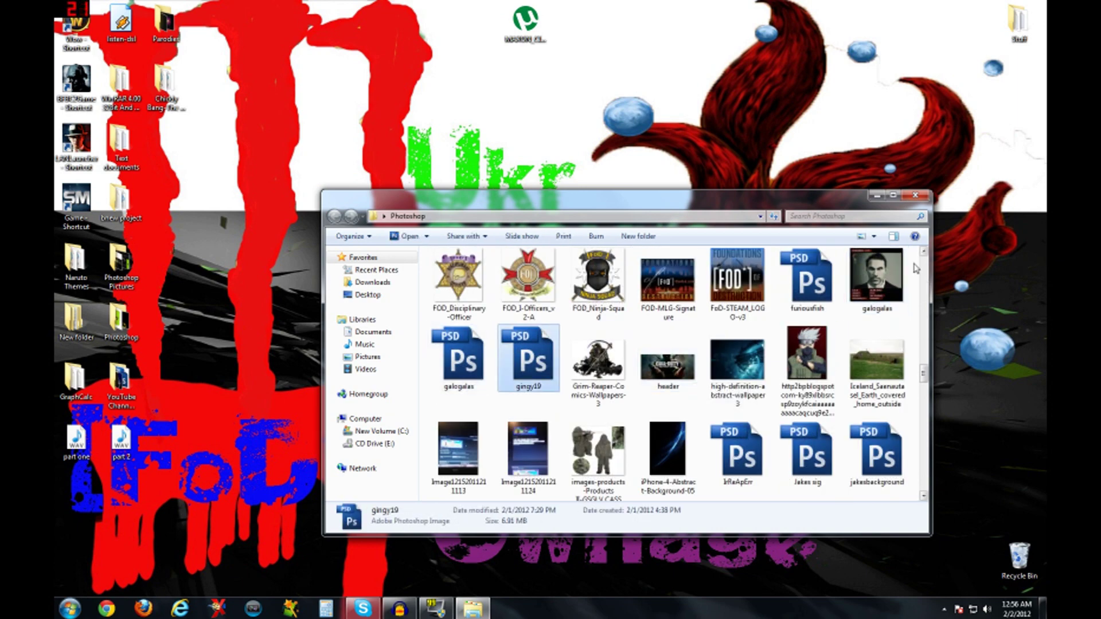
pyautogui.press('Return')
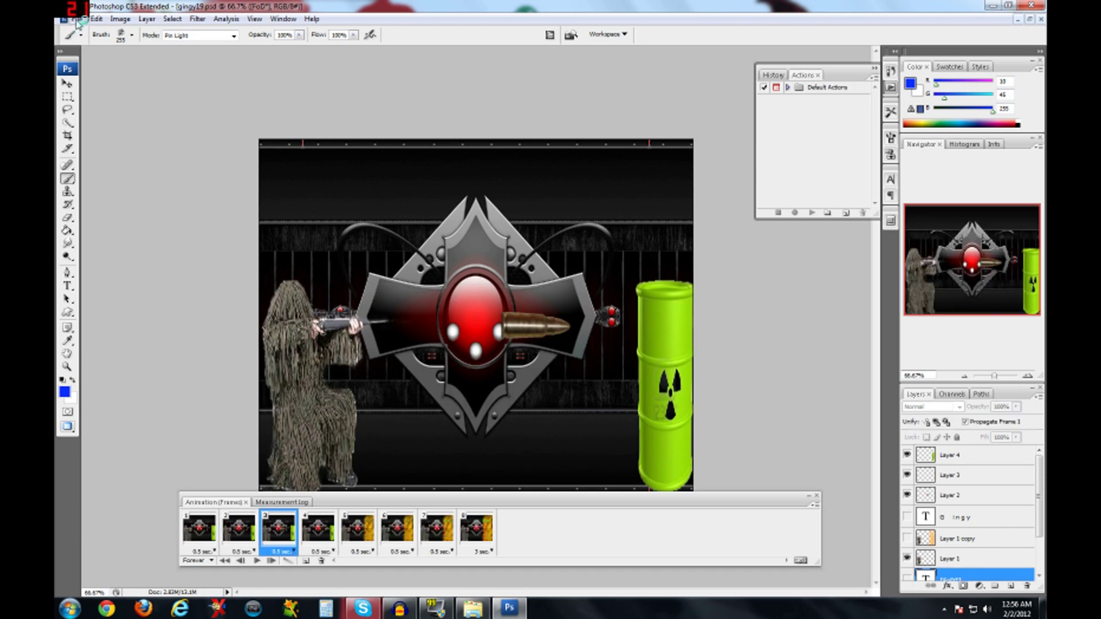
# - Check the signature's GIF preview in Save for Web & Devices, then bring up Image Size
pyautogui.click(79, 23)
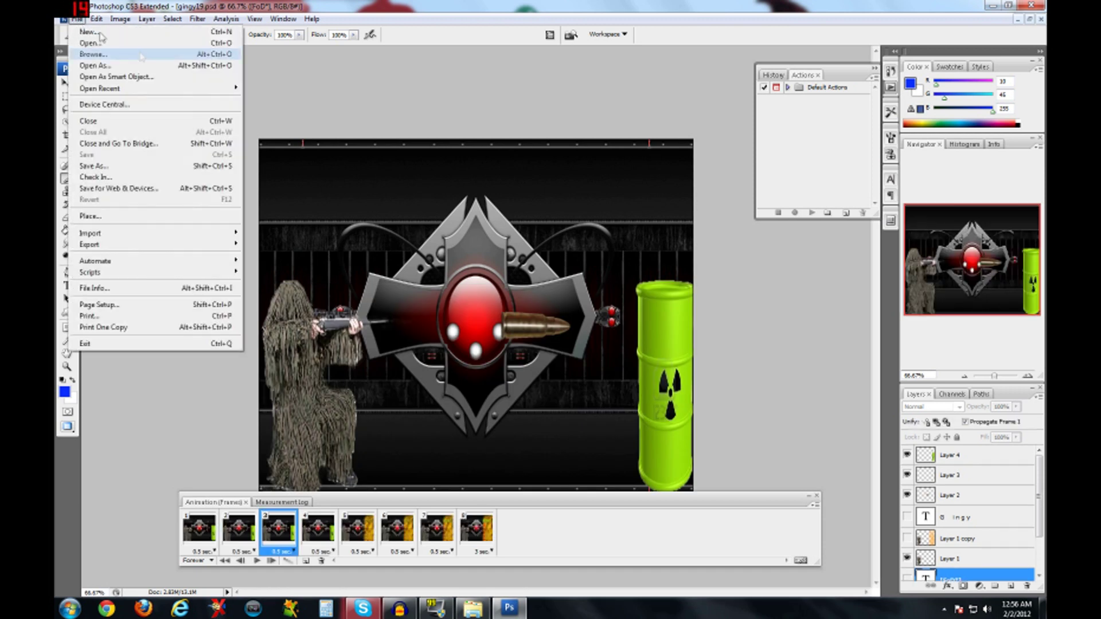
pyautogui.click(79, 23)
pyautogui.click(311, 18)
pyautogui.click(80, 23)
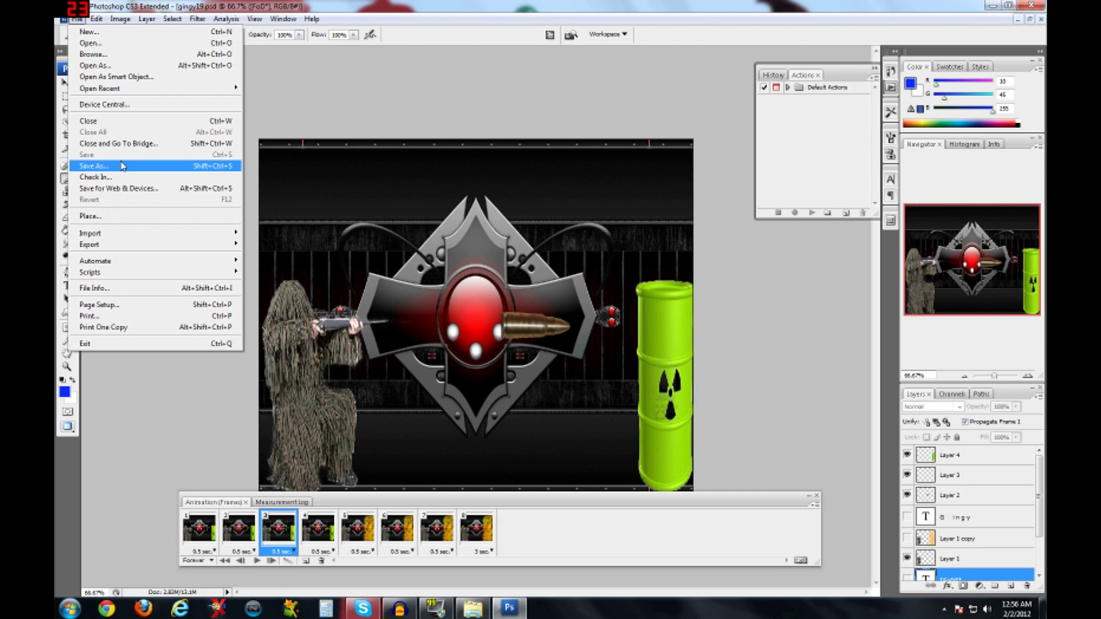
pyautogui.click(120, 195)
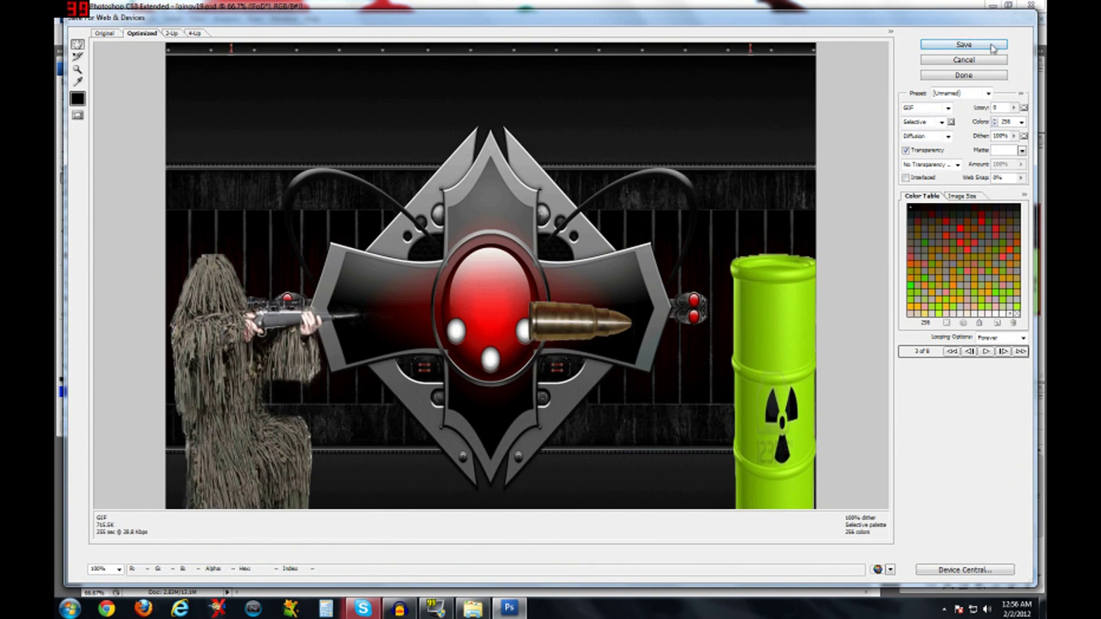
pyautogui.click(964, 59)
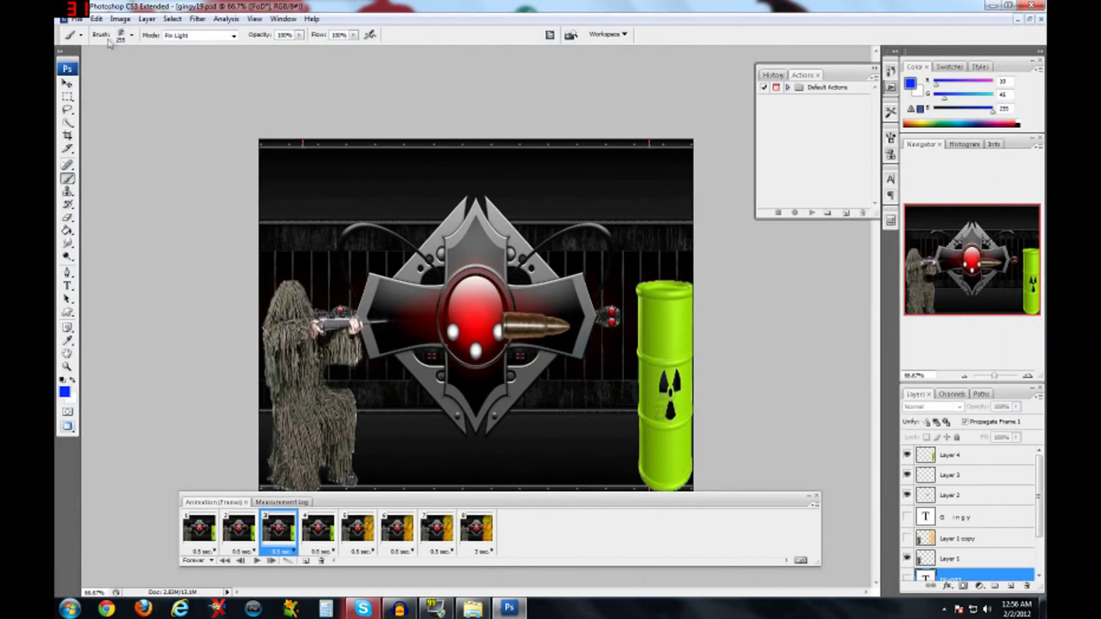
pyautogui.click(120, 19)
pyautogui.click(133, 104)
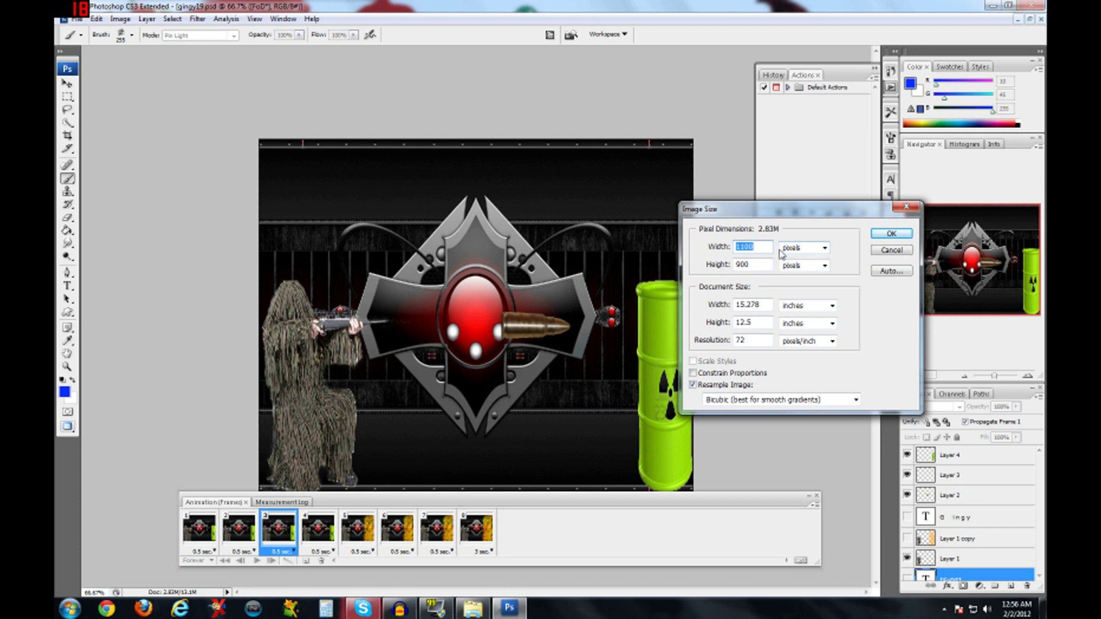
# - Enter width 600 and height 500 pixels in Image Size and confirm
pyautogui.write('600')
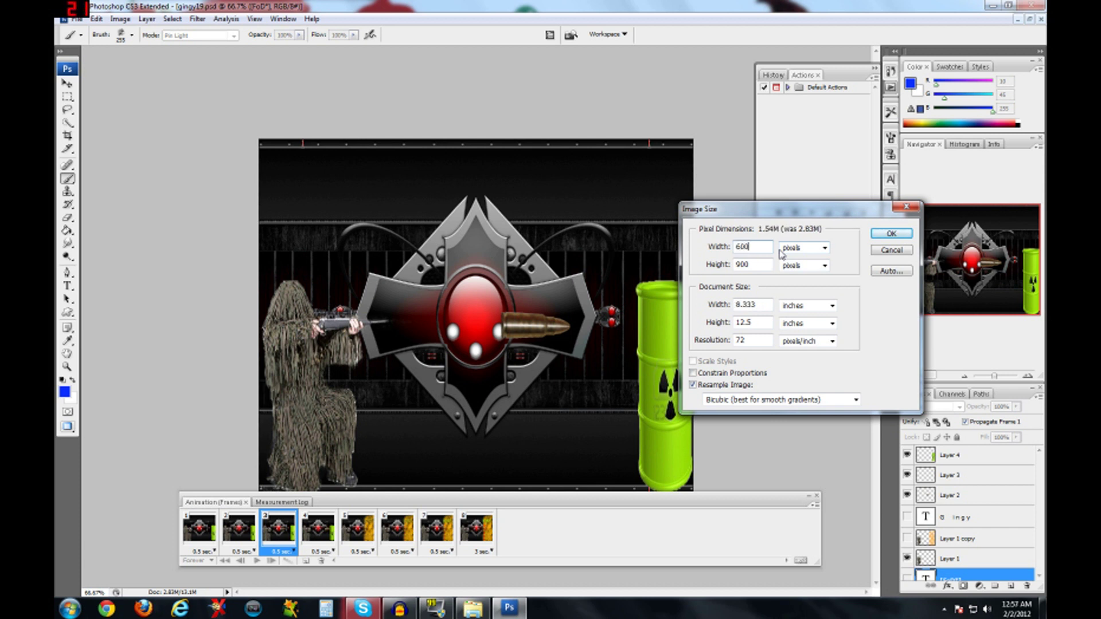
pyautogui.press('Tab')
pyautogui.press('Tab')
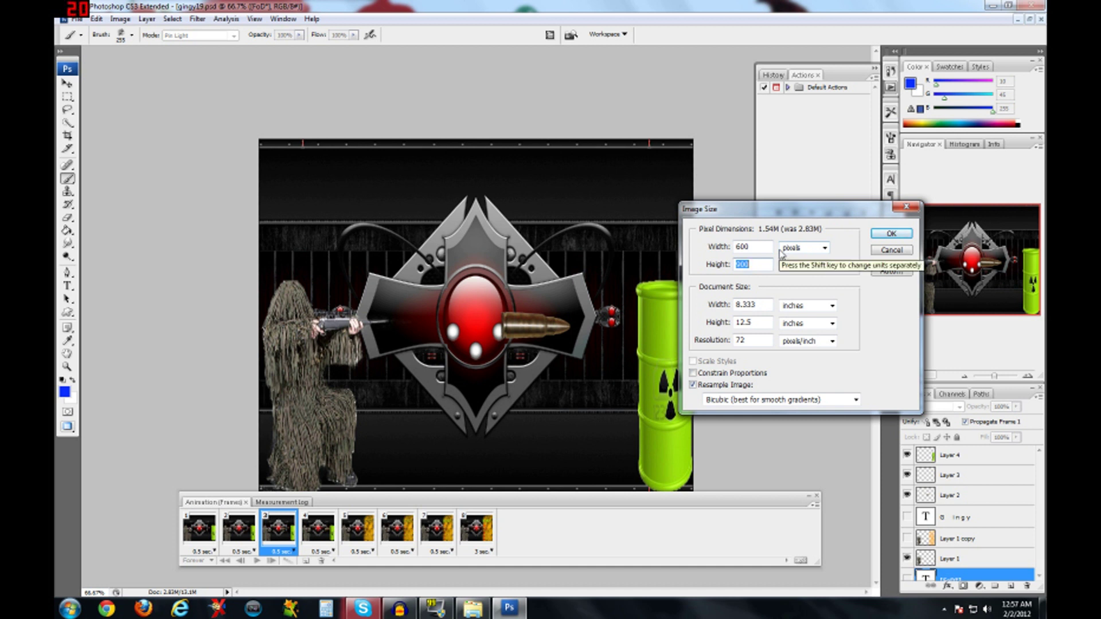
pyautogui.write('40')
pyautogui.press('BackSpace')
pyautogui.write('500')
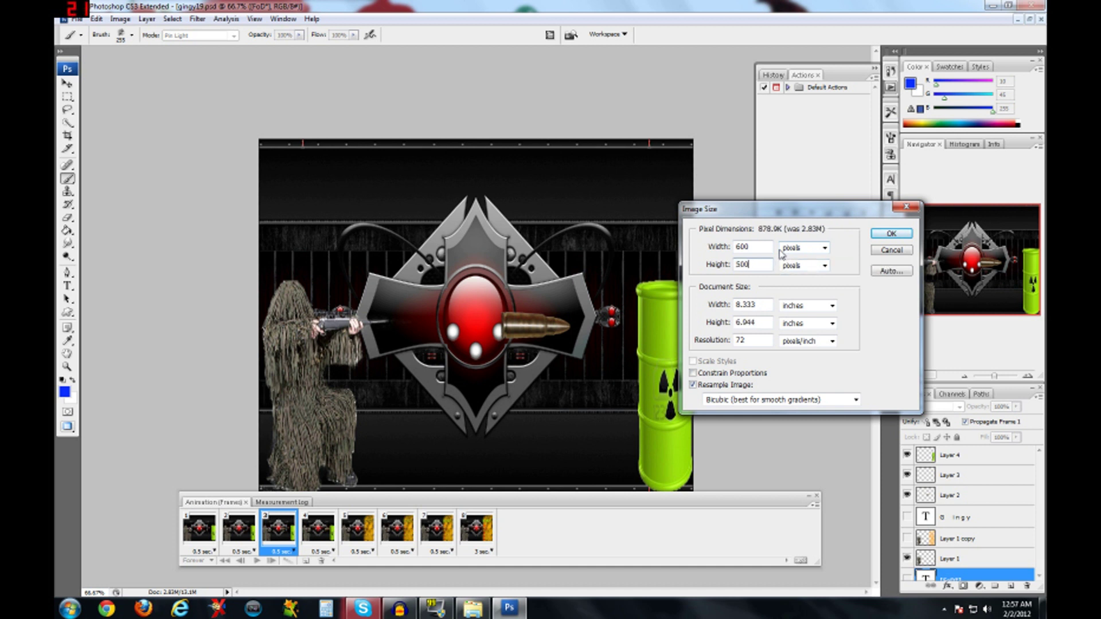
pyautogui.click(889, 235)
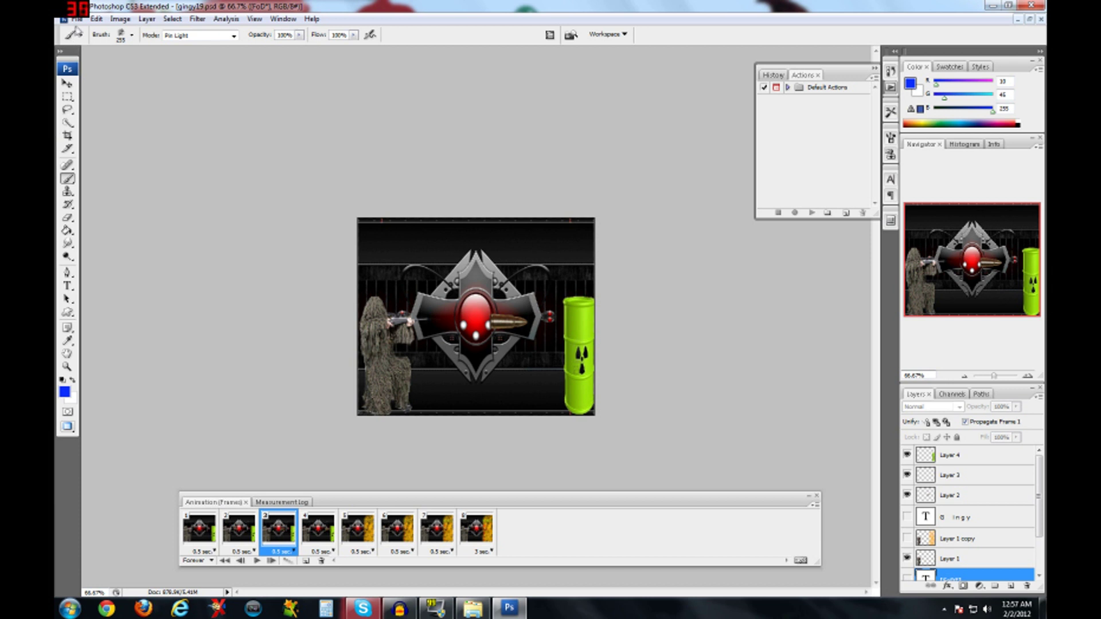
# - Save the resized animation as an optimized GIF to the Desktop via Save for Web & Devices
pyautogui.click(77, 19)
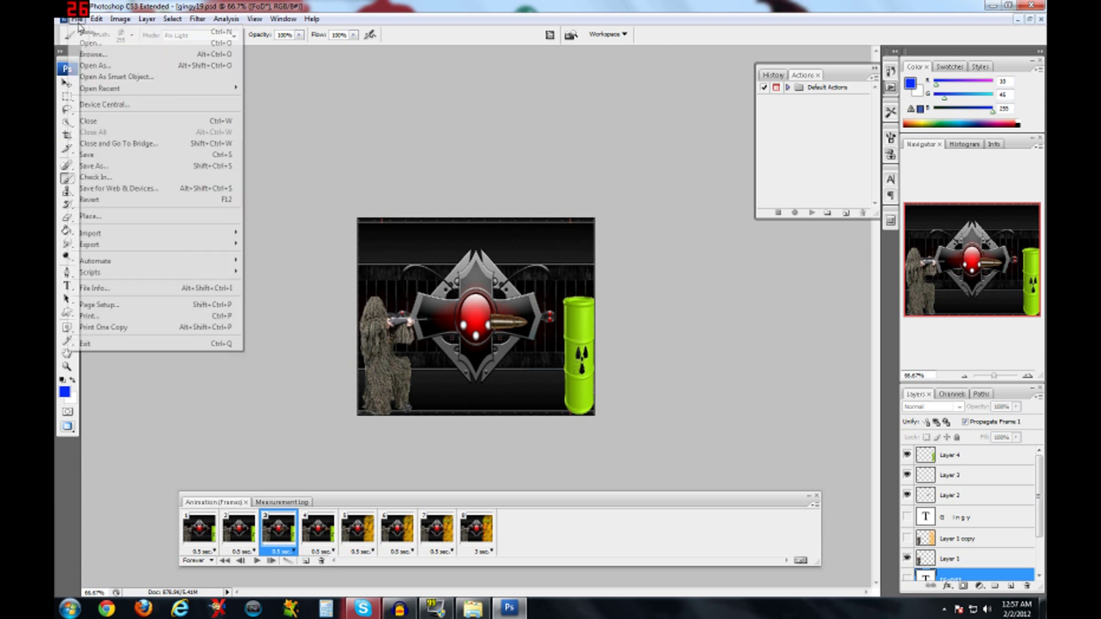
pyautogui.click(162, 188)
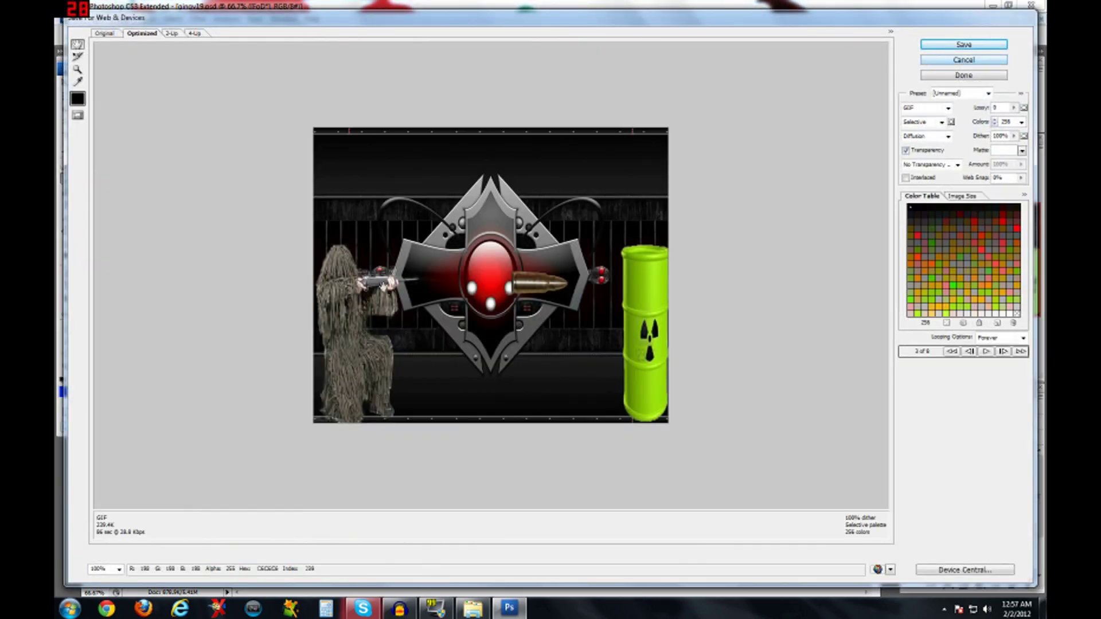
pyautogui.click(964, 45)
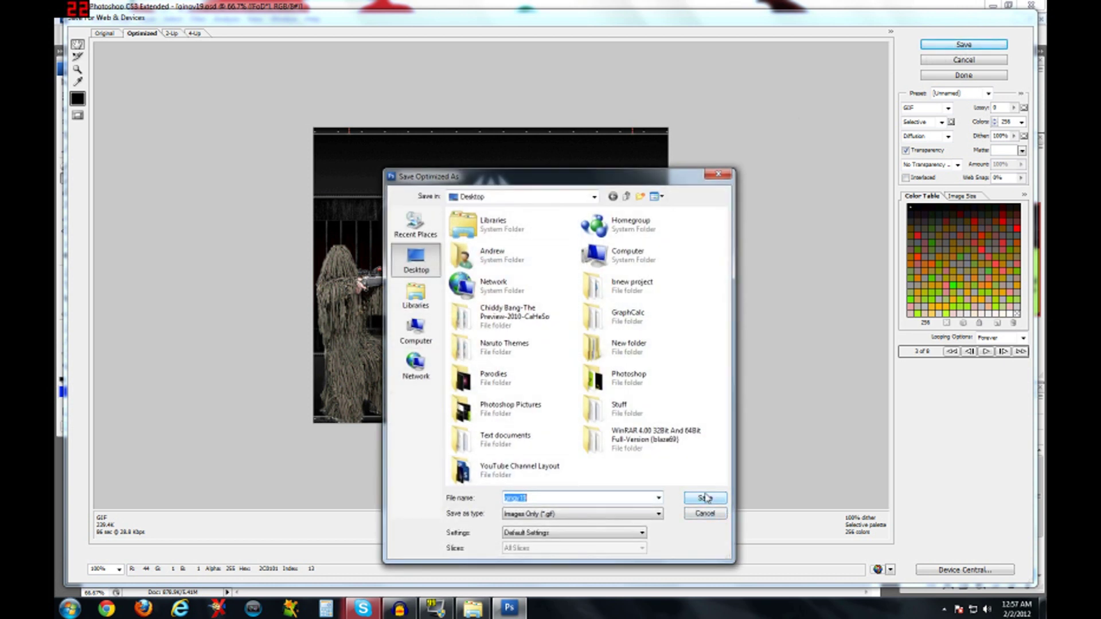
pyautogui.click(705, 498)
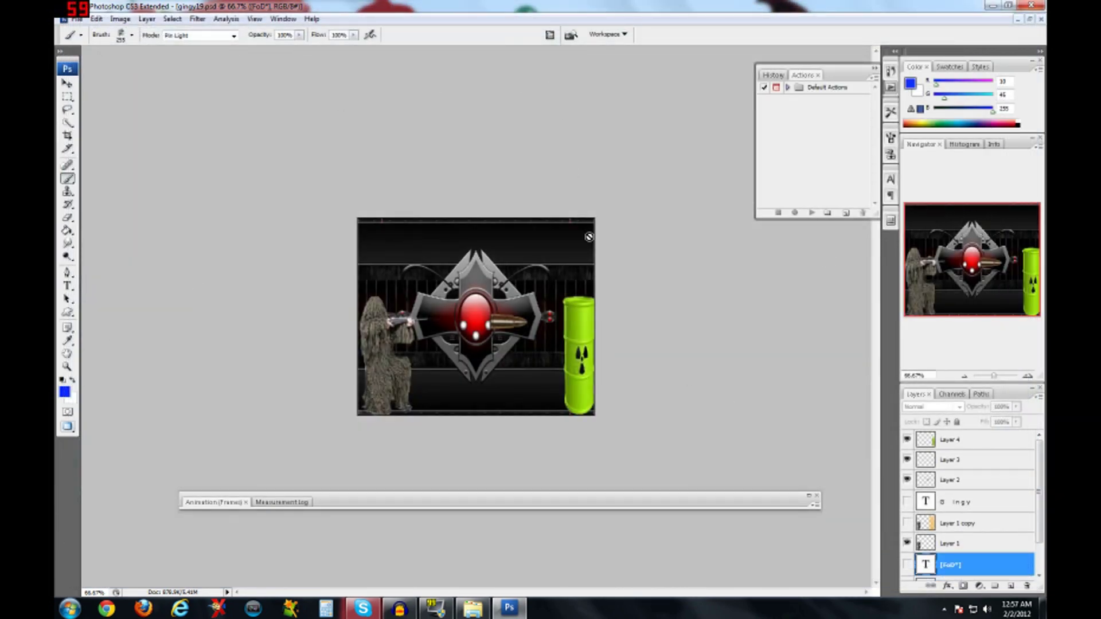
# - Quit Photoshop, saving changes to gingy19.psd, and select the gingy19 GIF on the desktop
pyautogui.click(808, 497)
pyautogui.click(1031, 4)
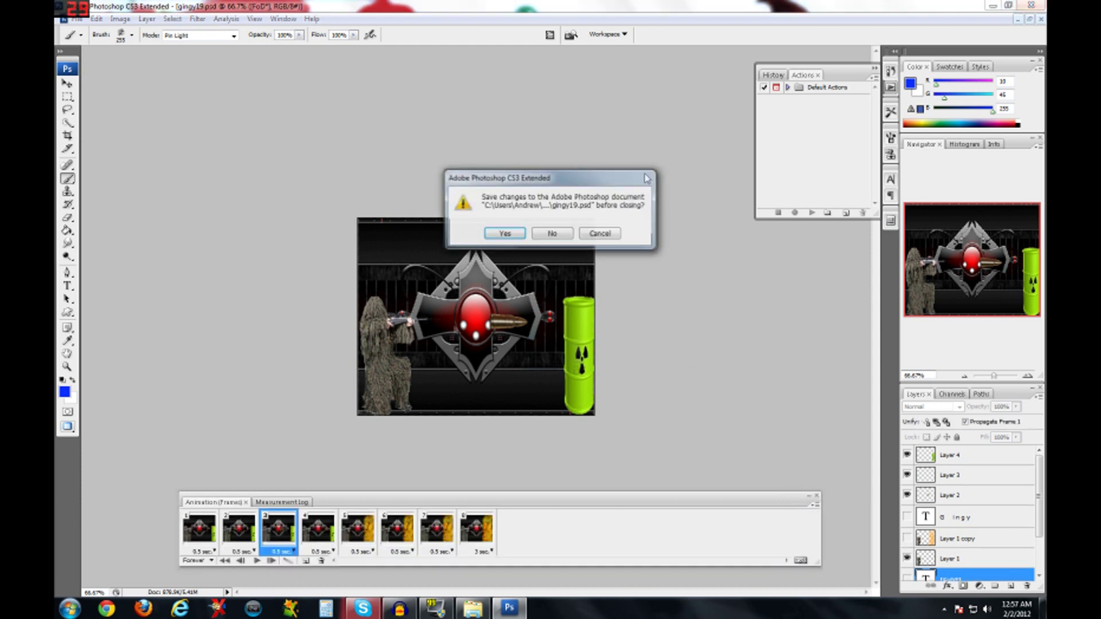
pyautogui.click(552, 233)
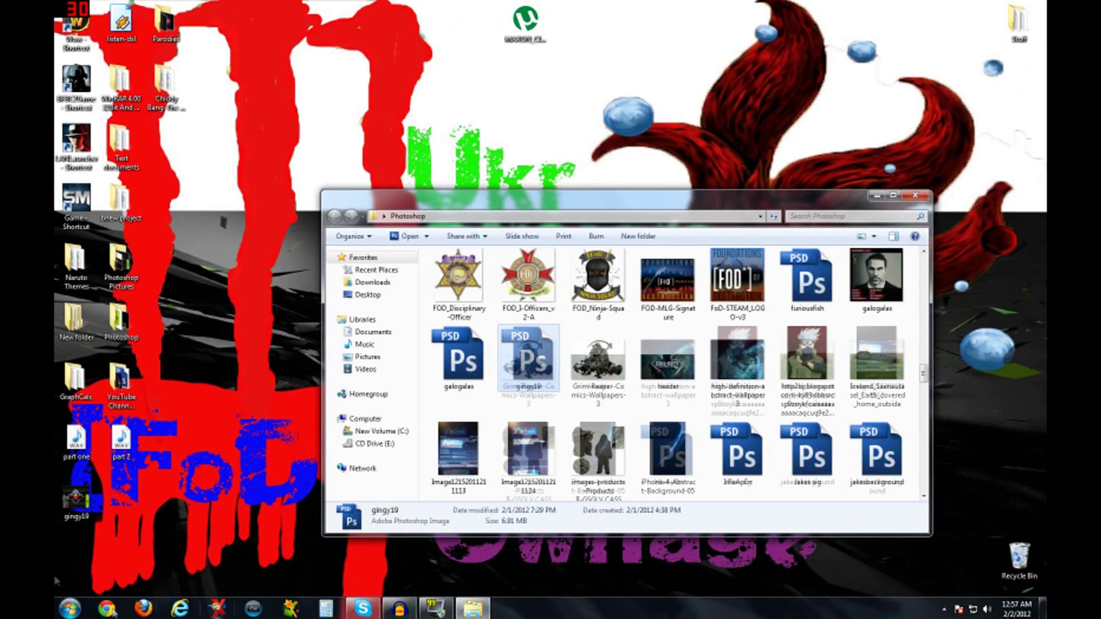
pyautogui.click(77, 500)
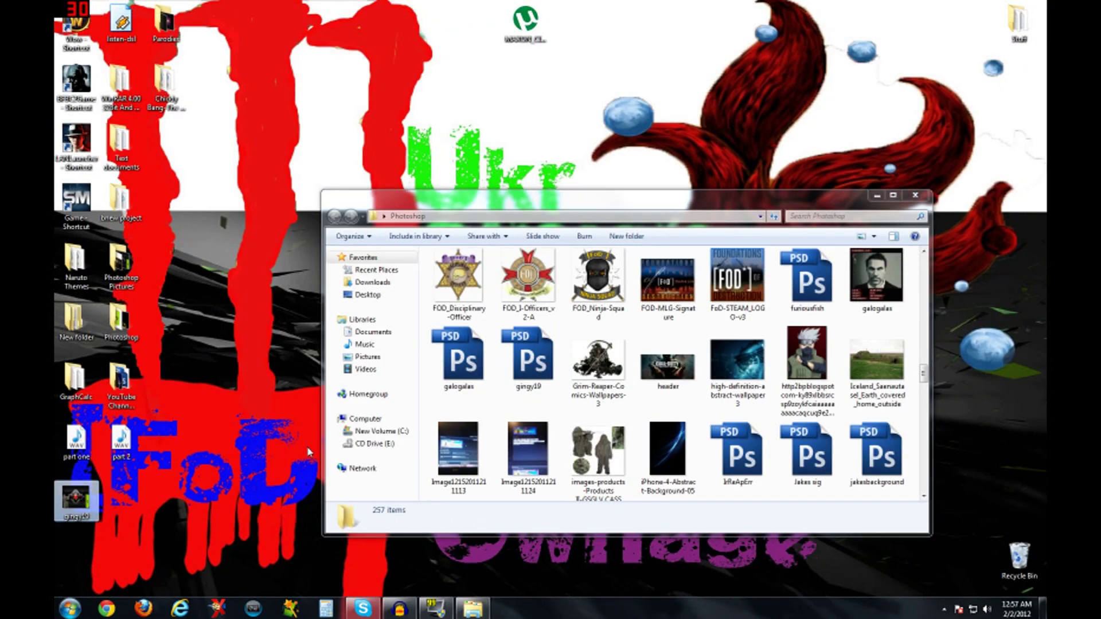
# - Play gingy19.gif in Internet Explorer, dismiss the default-browser prompt, and close the window
pyautogui.press('Return')
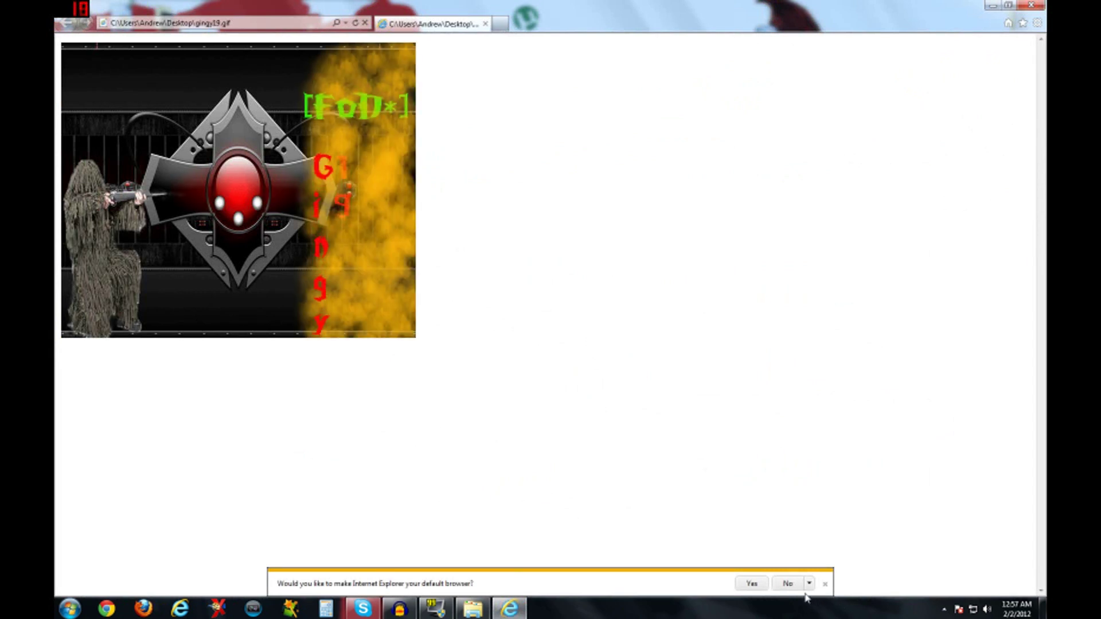
pyautogui.click(827, 584)
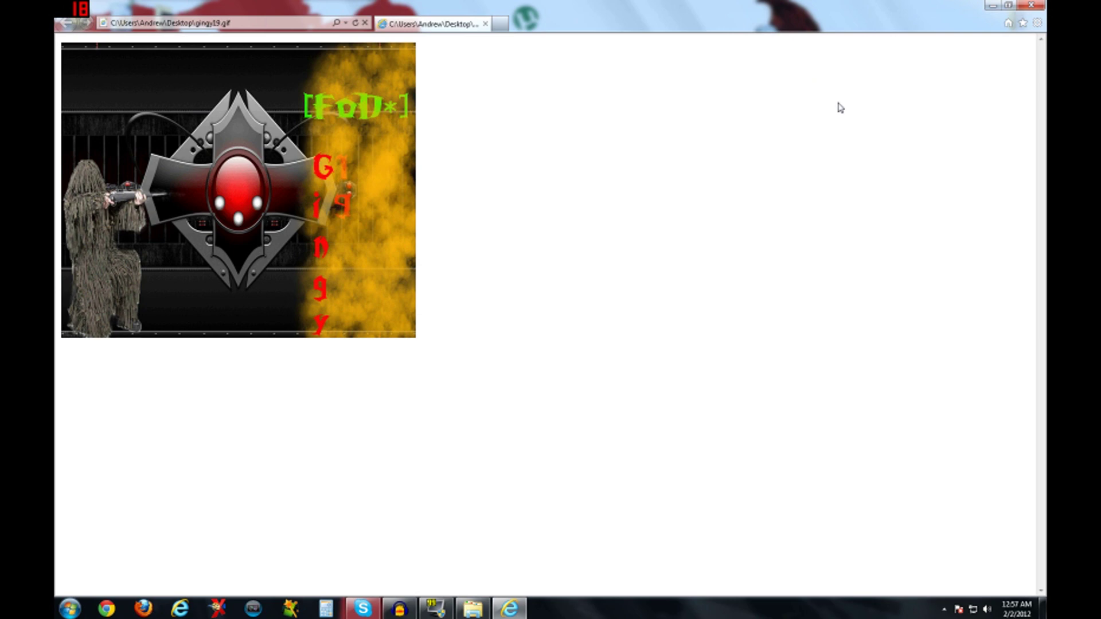
pyautogui.click(1031, 5)
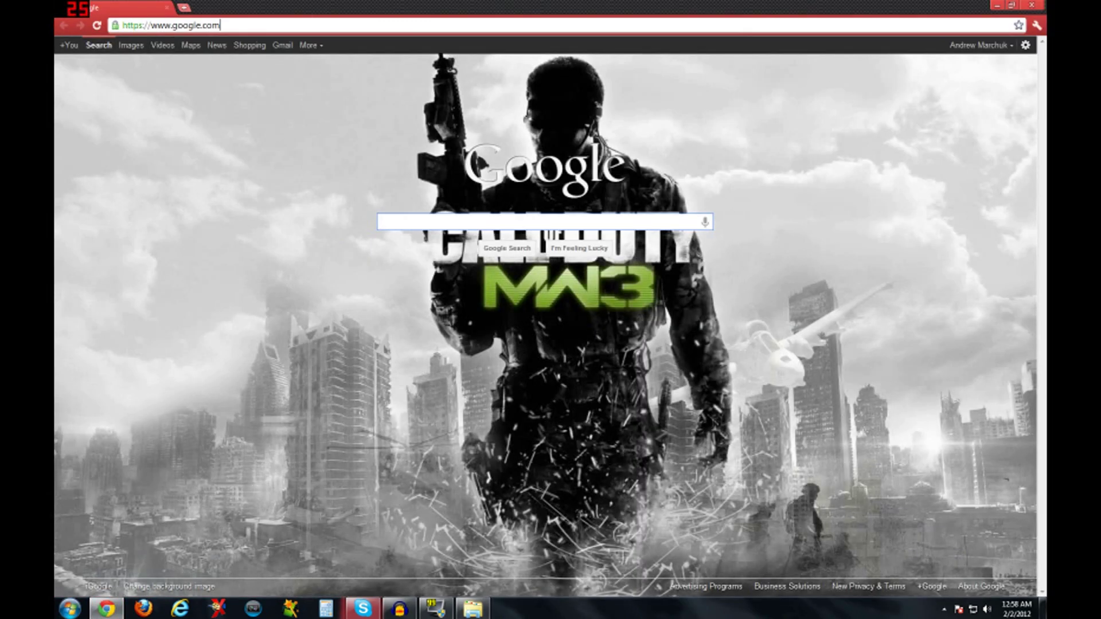
# - Load freeimagehosting.net in the Chrome address bar
pyautogui.click(351, 26)
pyautogui.write('fre')
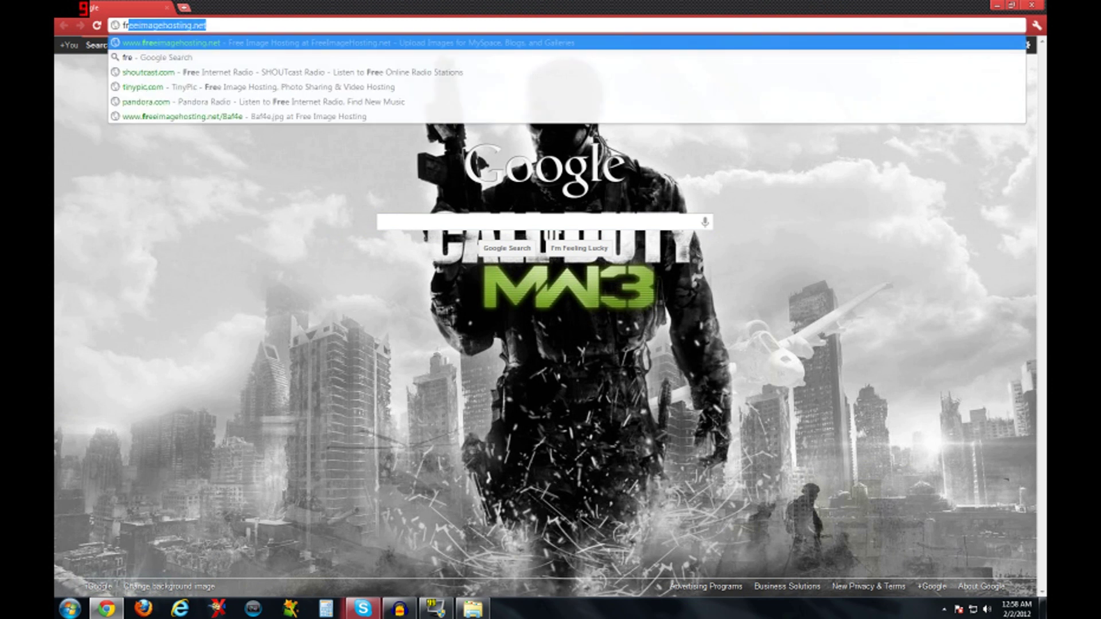
pyautogui.write('e')
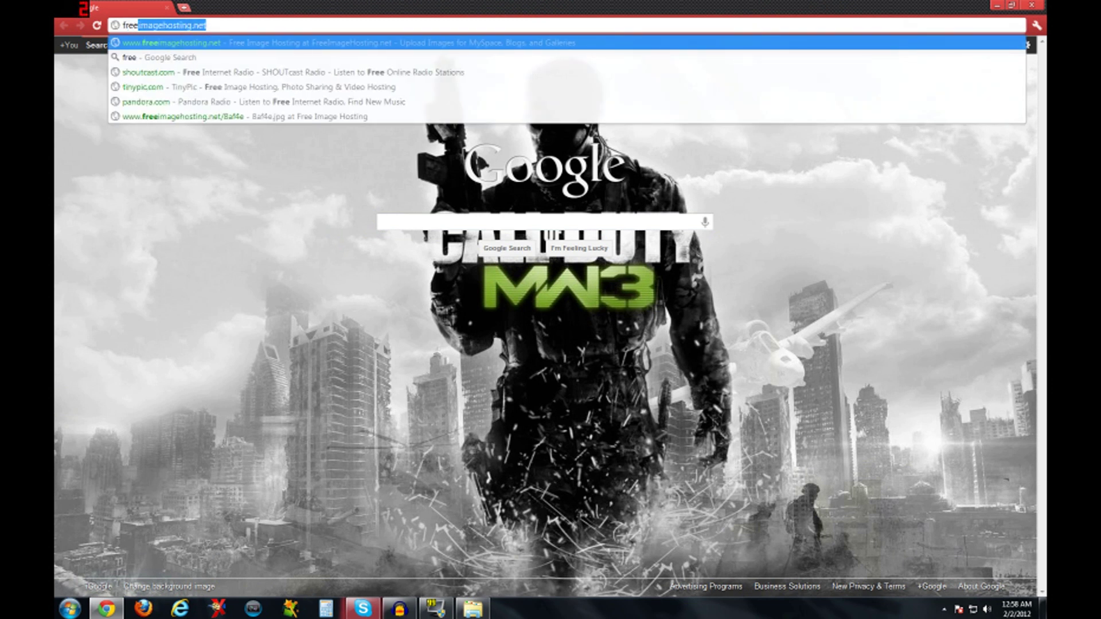
pyautogui.press('Return')
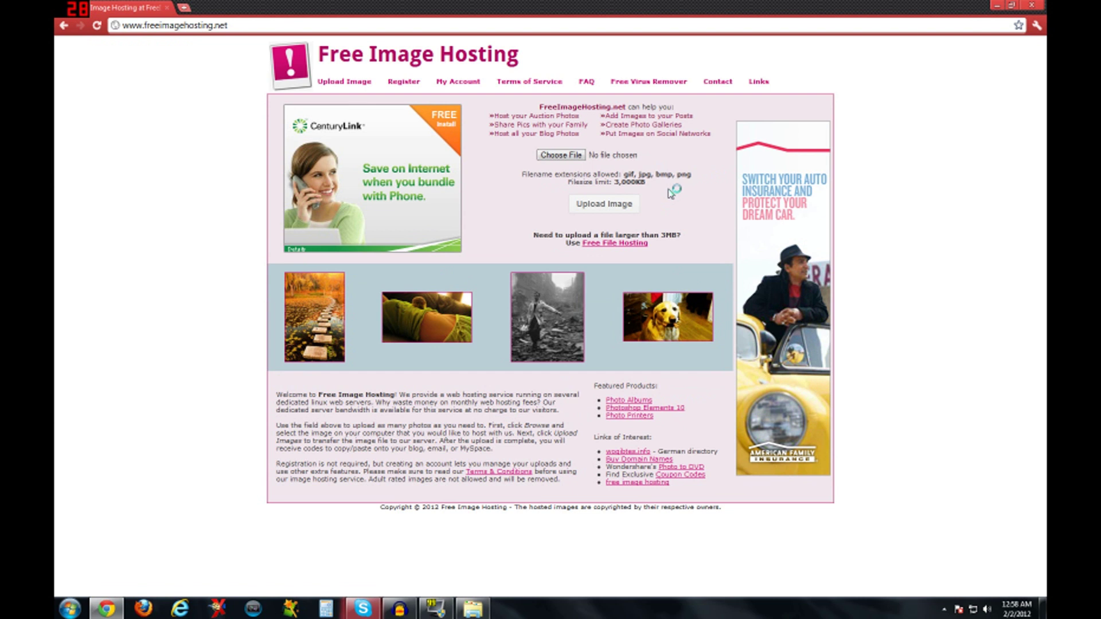
# - Check the 3,000KB size limit, pick gingy19.gif from the Desktop, and upload it
pyautogui.moveTo(668, 190); pyautogui.dragTo(614, 183)
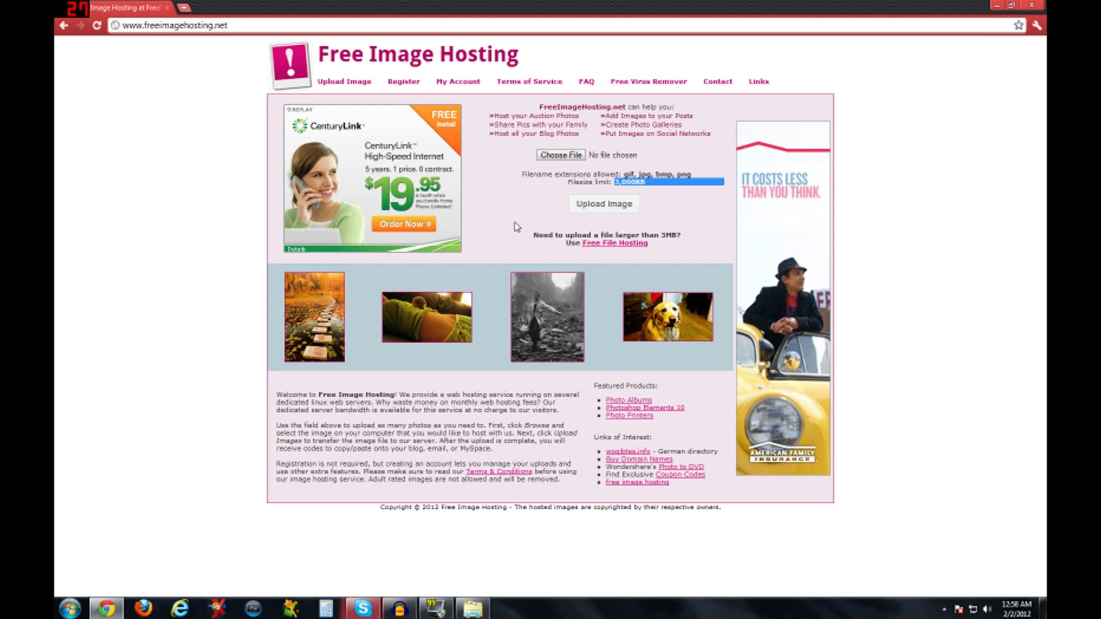
pyautogui.click(552, 208)
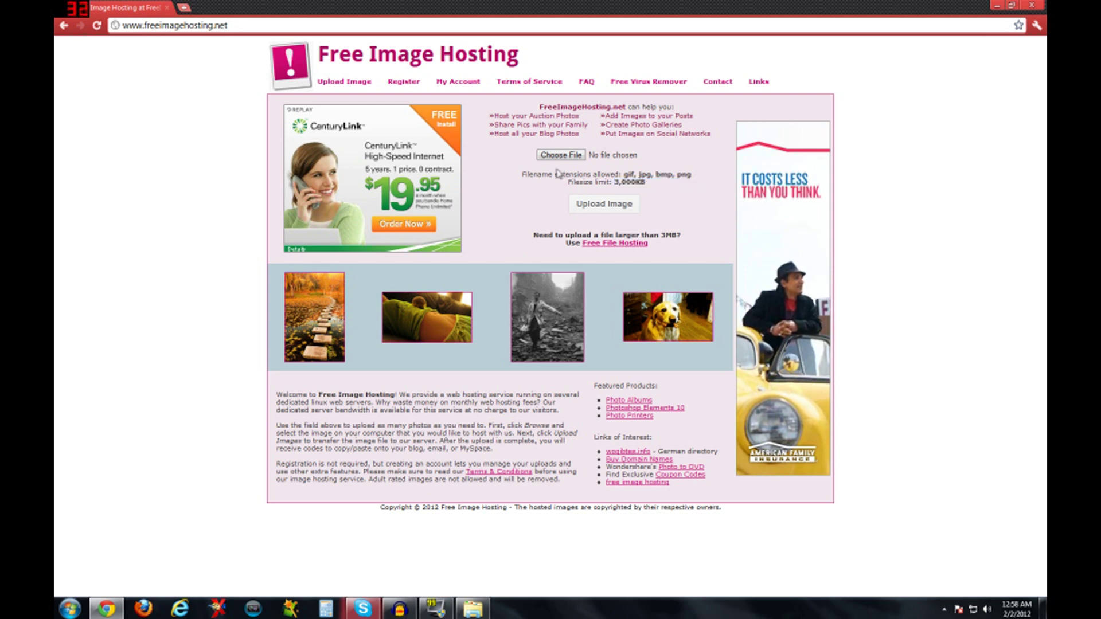
pyautogui.click(571, 160)
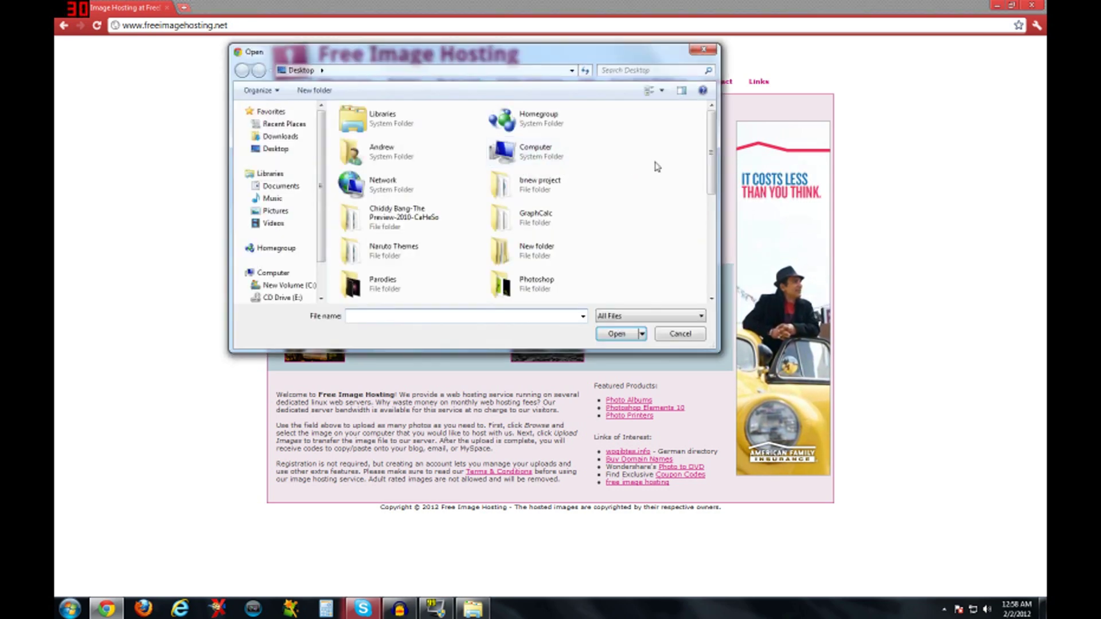
pyautogui.scroll(-3, 705, 241)
pyautogui.scroll(-3, 706, 241)
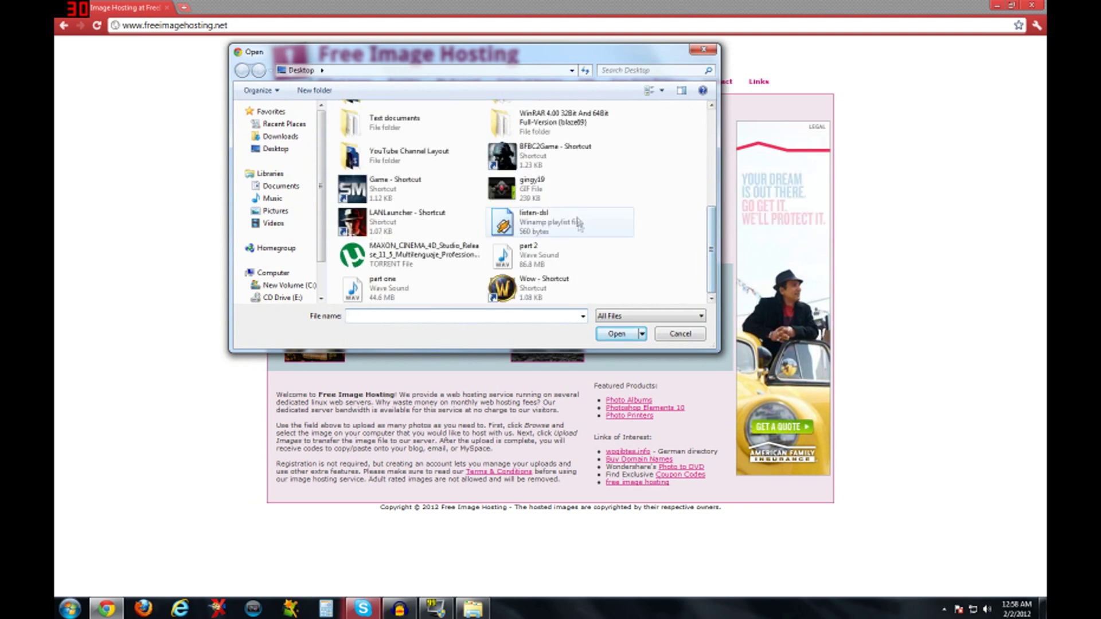
pyautogui.doubleClick(528, 184)
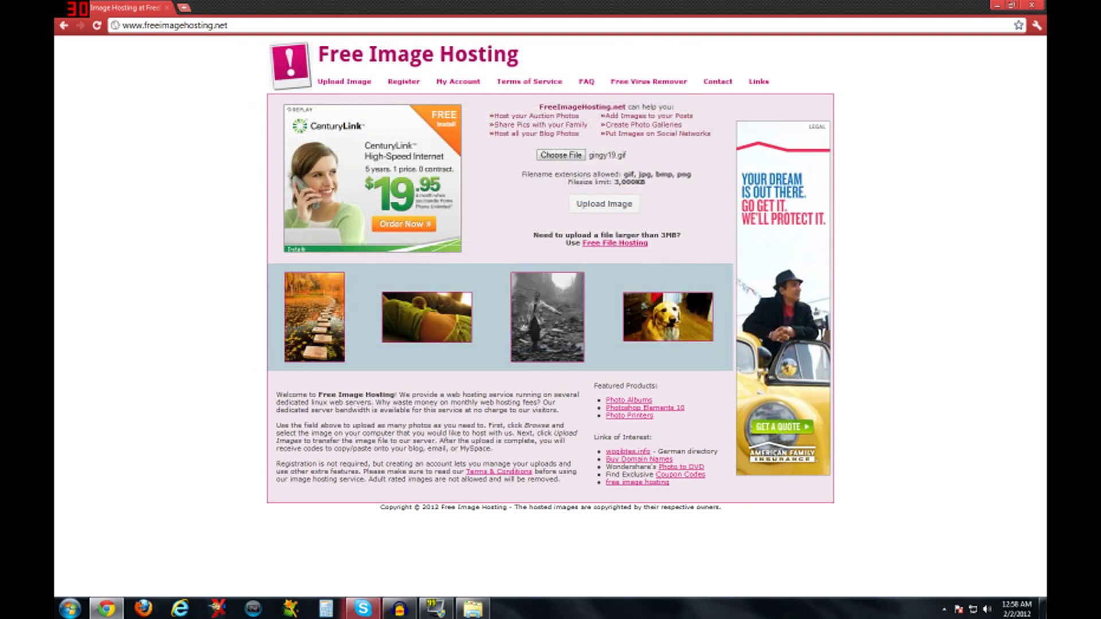
pyautogui.click(613, 212)
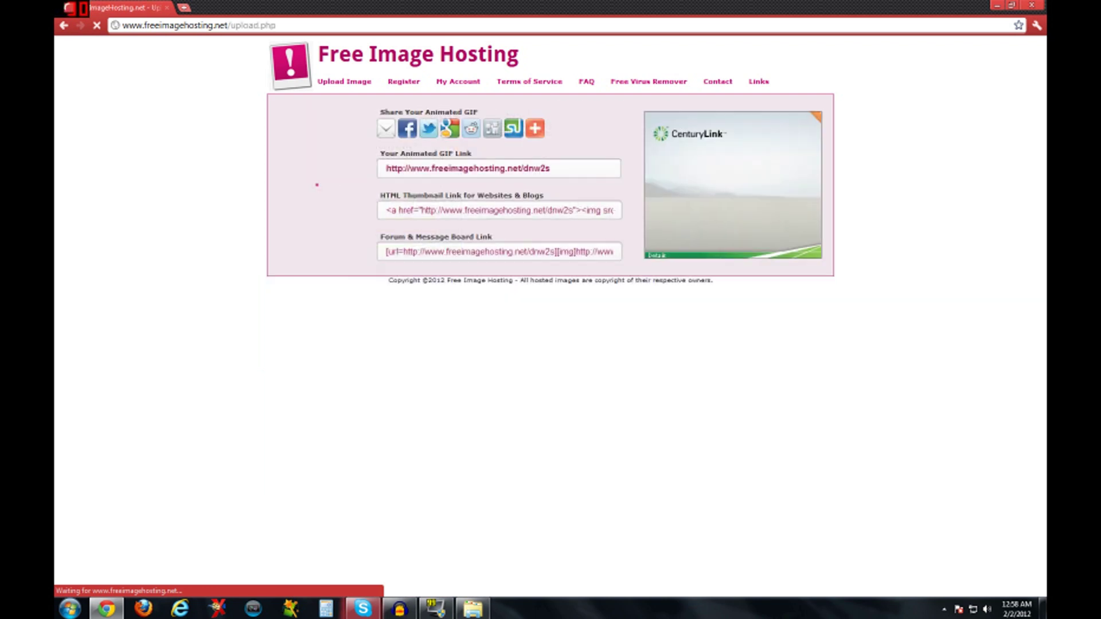
# - Open the hosted gingy19.gif animation in a new Chrome tab from its thumbnail
pyautogui.click(353, 213)
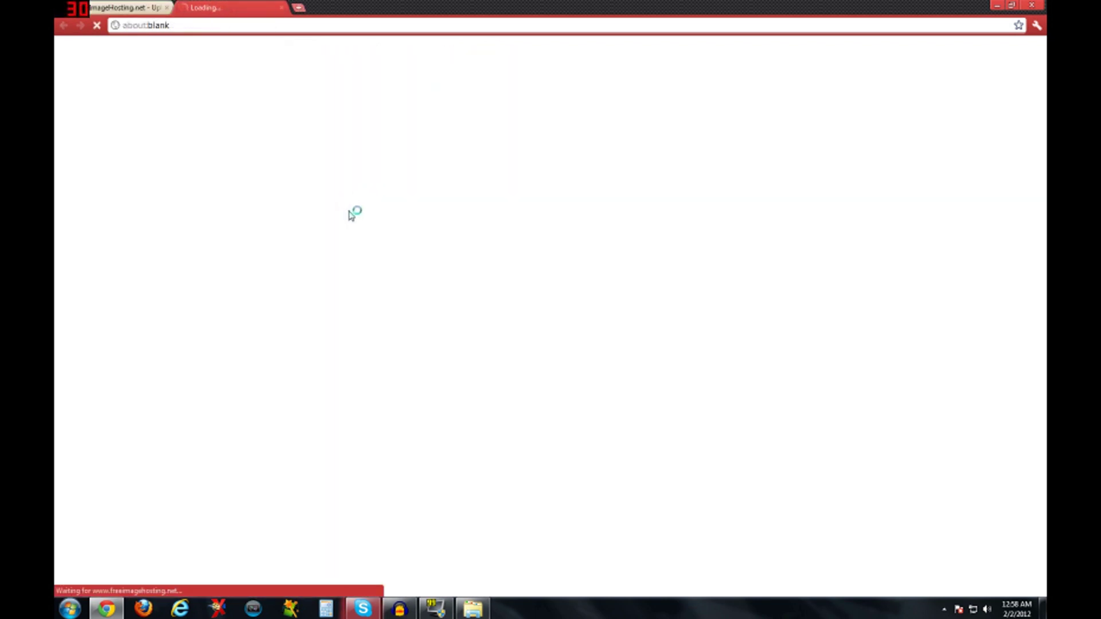